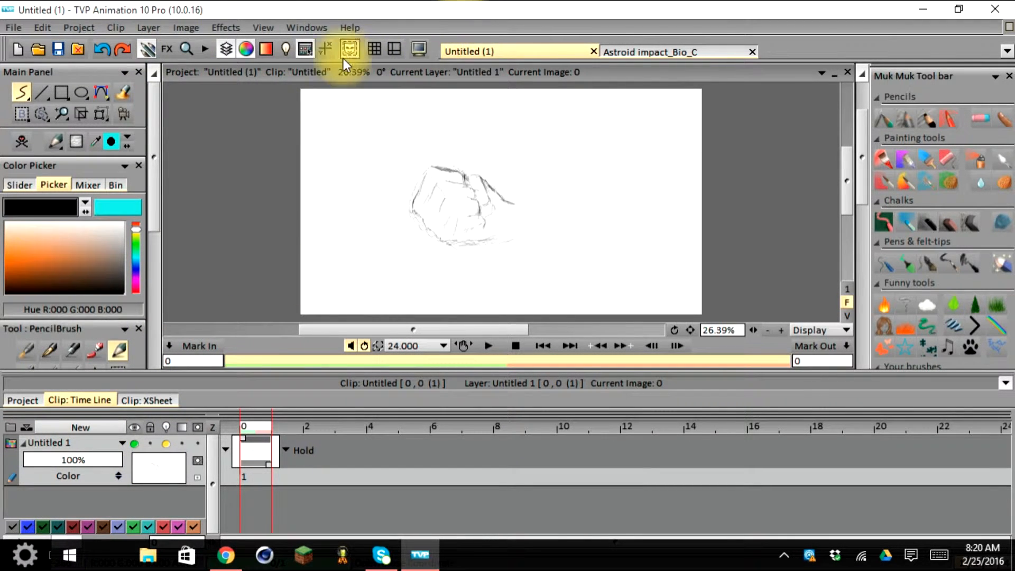
Toggle the light table of the Untitled 1 layer off and back on.
{"action": "left_click", "coordinate": [288, 46]}
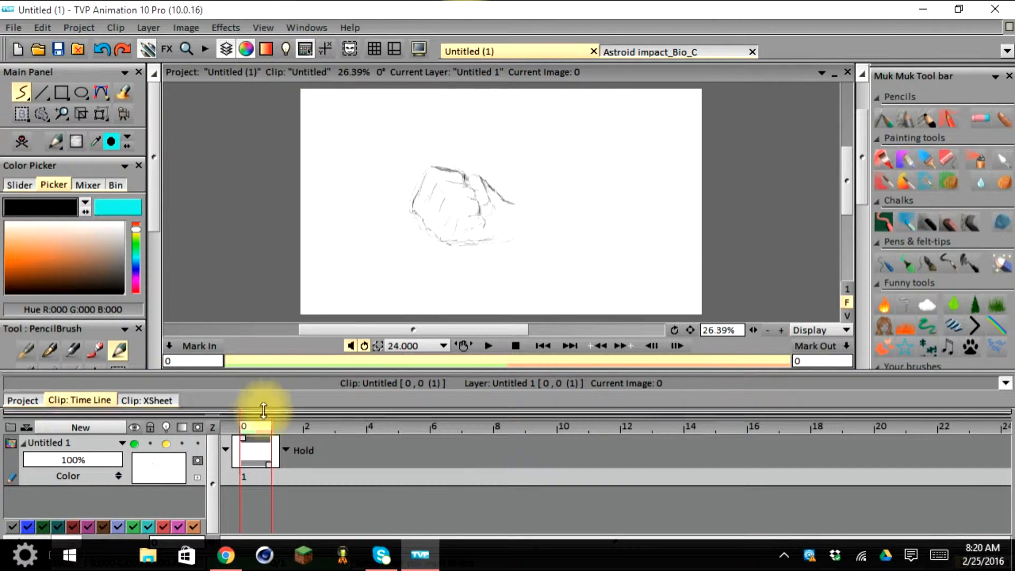
{"action": "left_click", "coordinate": [168, 445]}
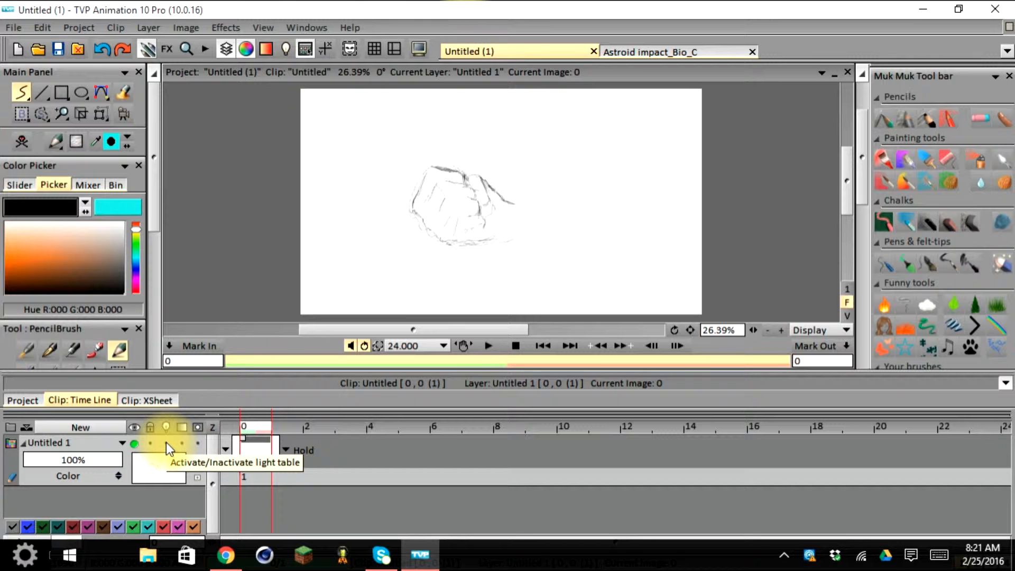
{"action": "left_click", "coordinate": [167, 445]}
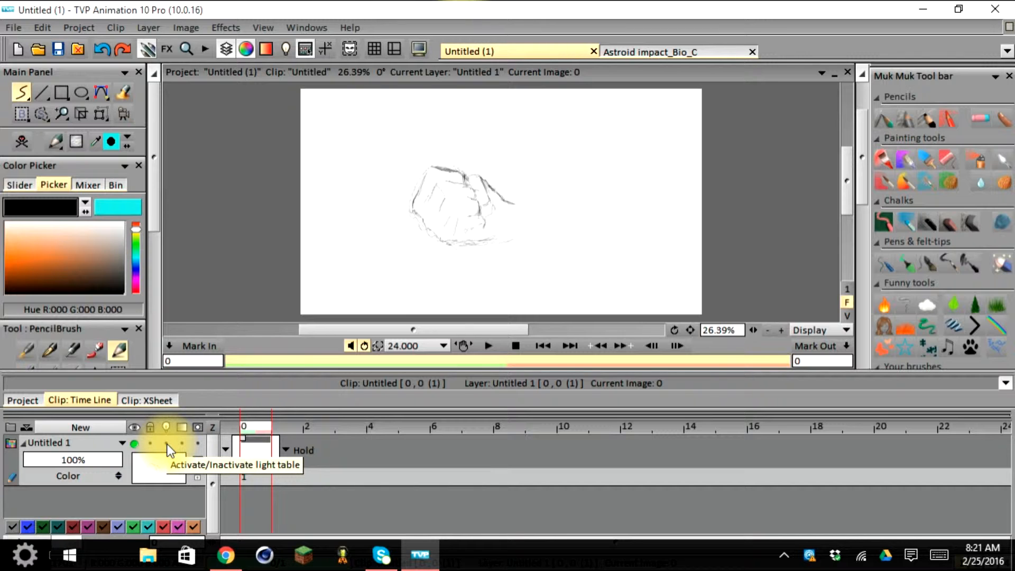
{"action": "left_click", "coordinate": [167, 443]}
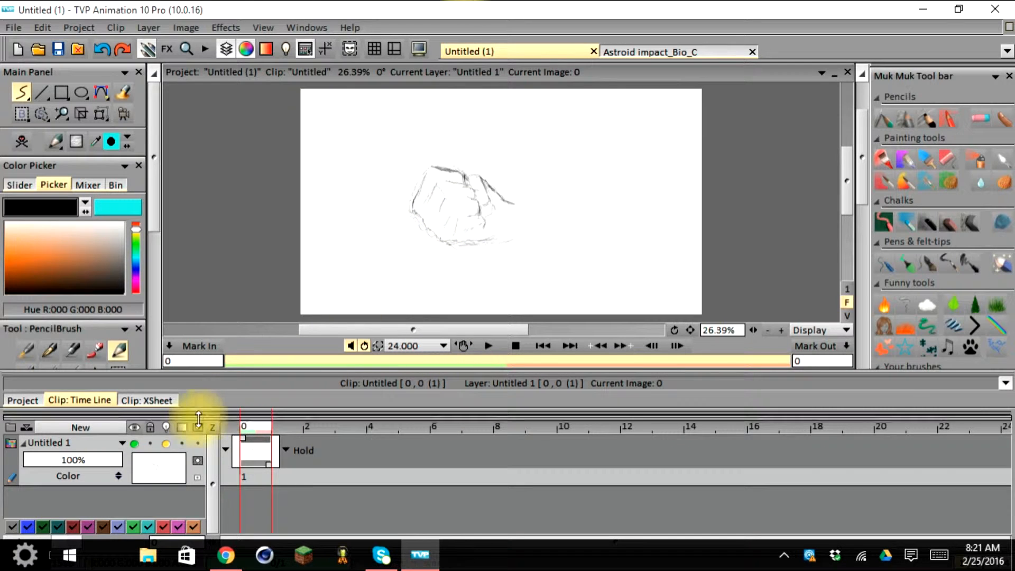
Open the light table parameters and position their window over the project view.
{"action": "right_click", "coordinate": [166, 427]}
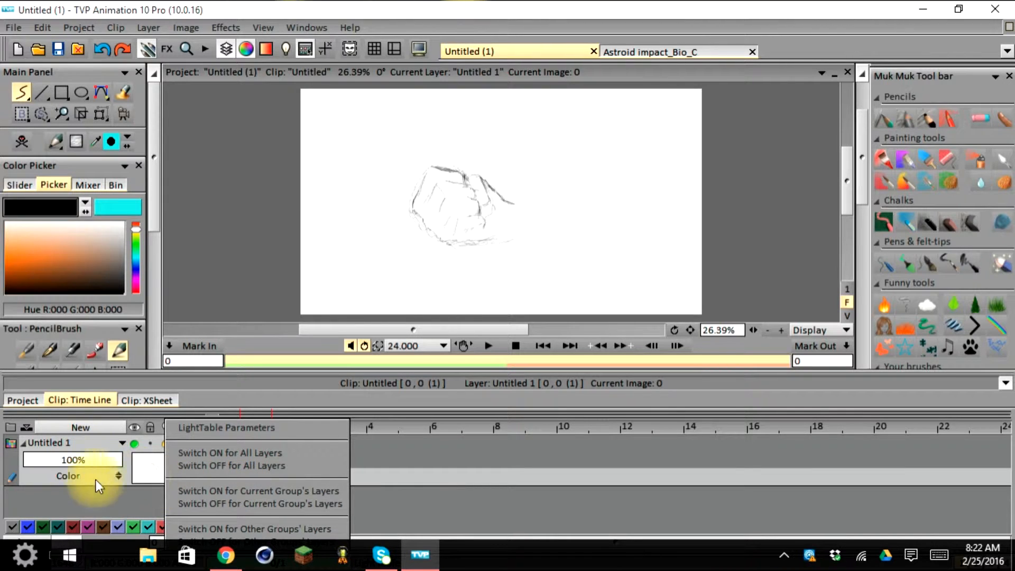
{"action": "left_click", "coordinate": [268, 427]}
{"action": "left_click_drag", "start_coordinate": [424, 311], "coordinate": [234, 85]}
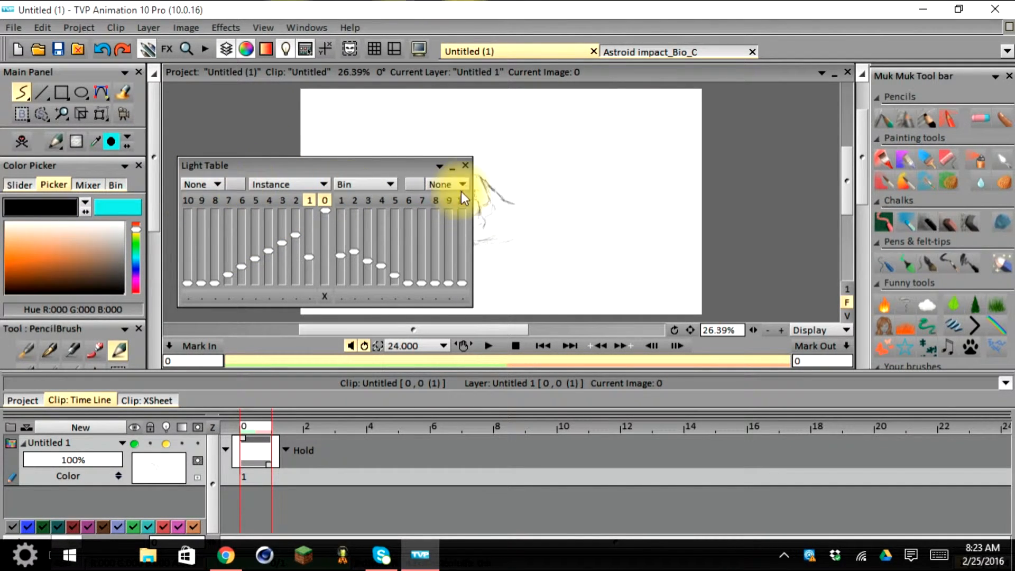
Examine the light table's colour options for both sides, its Instance mode options and the Bin option.
{"action": "left_click", "coordinate": [214, 185]}
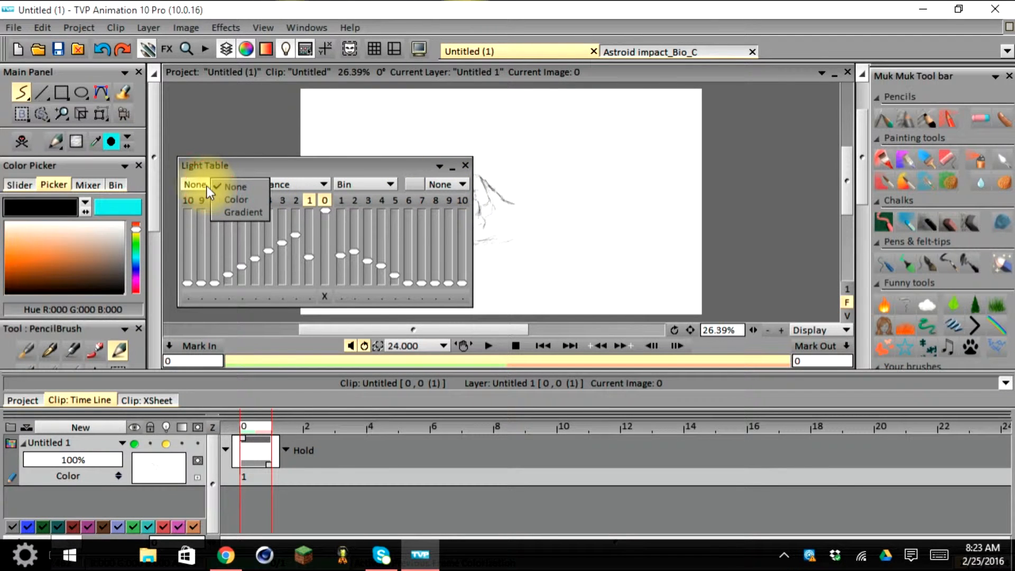
{"action": "left_click", "coordinate": [195, 185]}
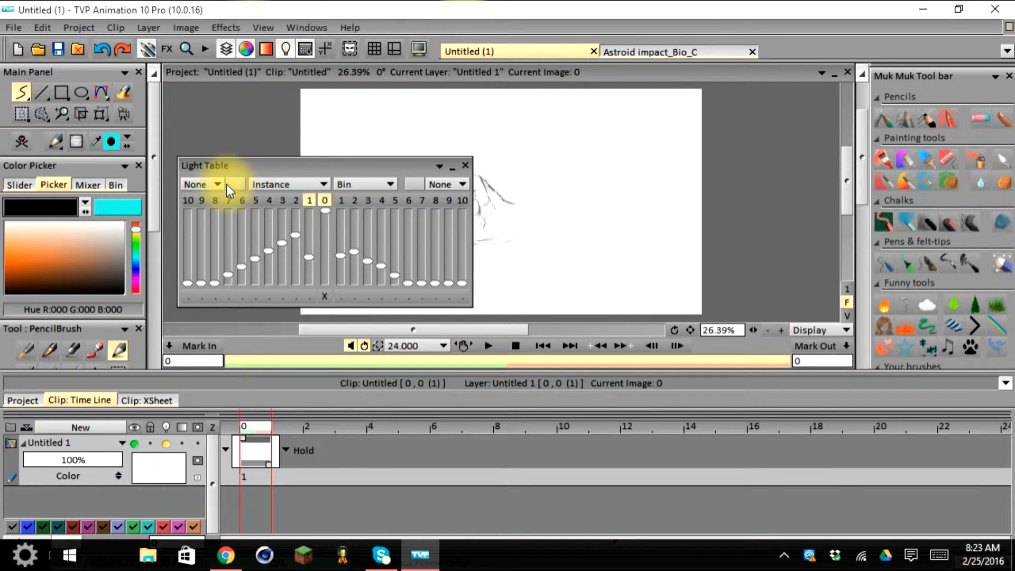
{"action": "left_click", "coordinate": [214, 185]}
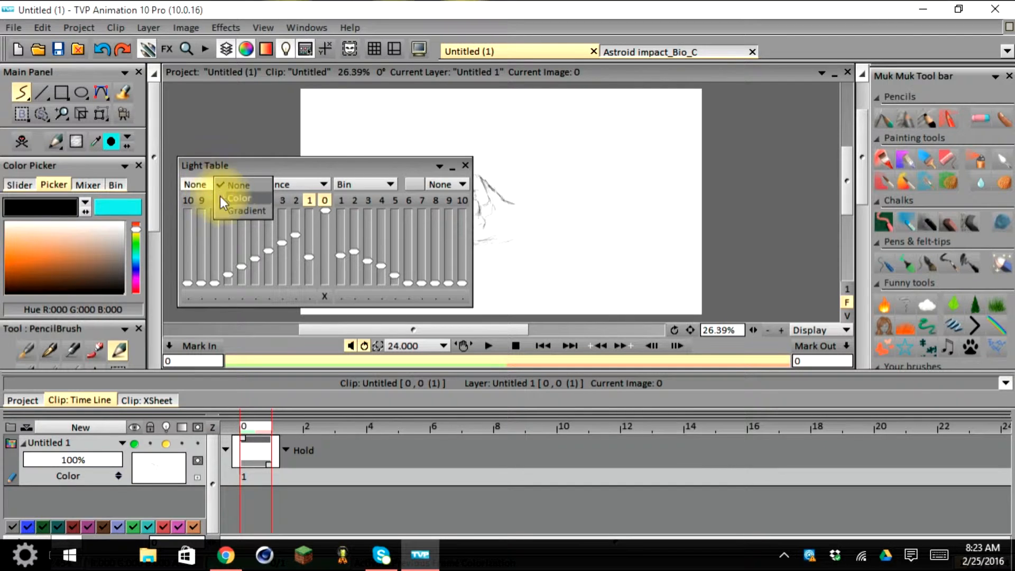
{"action": "left_click", "coordinate": [199, 182]}
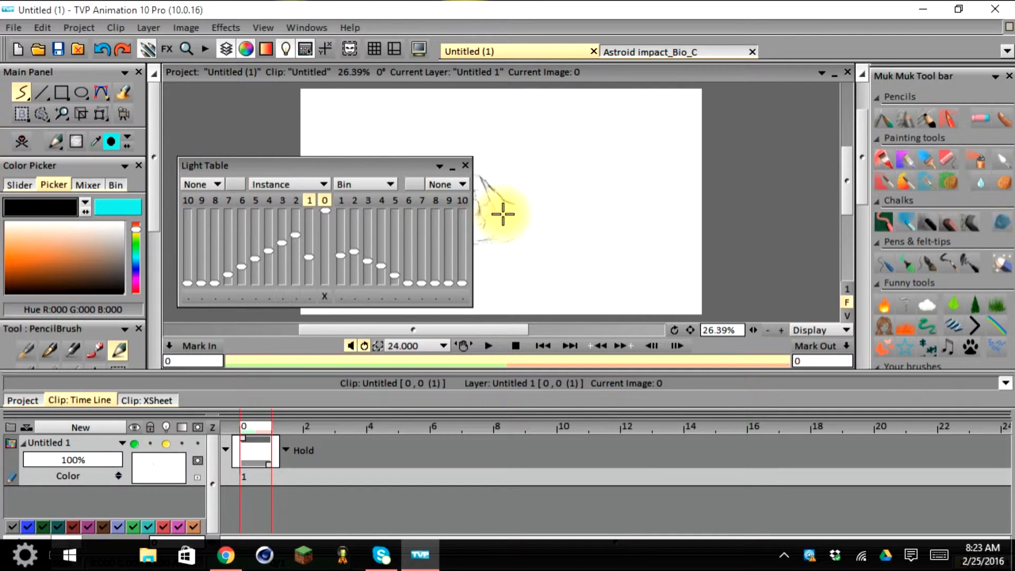
{"action": "left_click", "coordinate": [262, 186]}
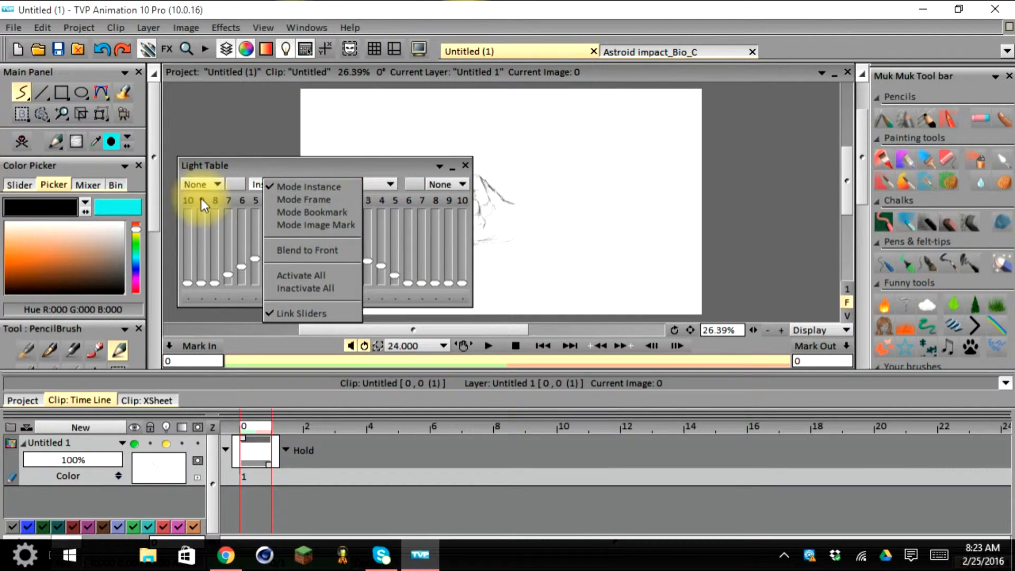
{"action": "left_click", "coordinate": [357, 170]}
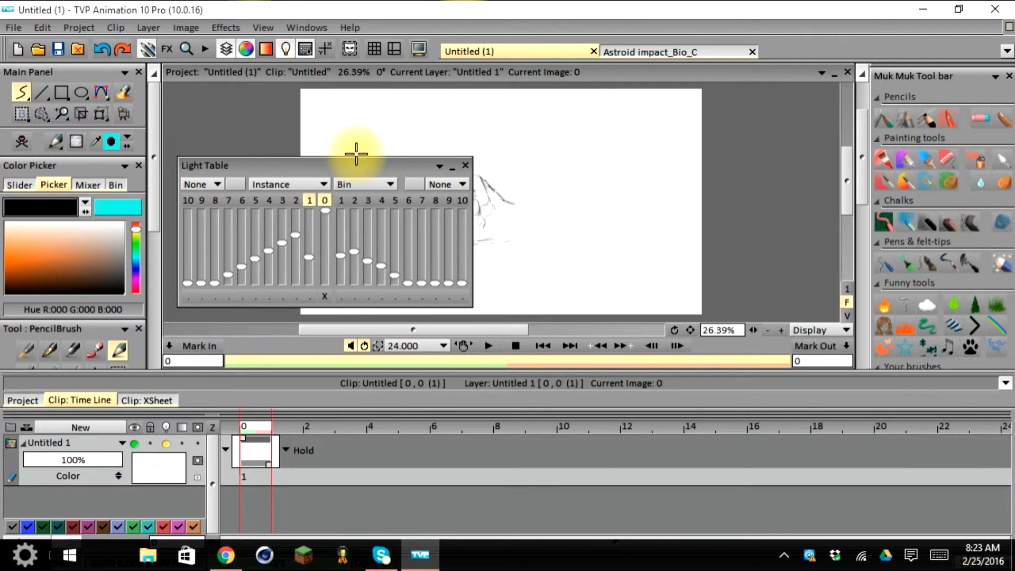
{"action": "left_click", "coordinate": [357, 183]}
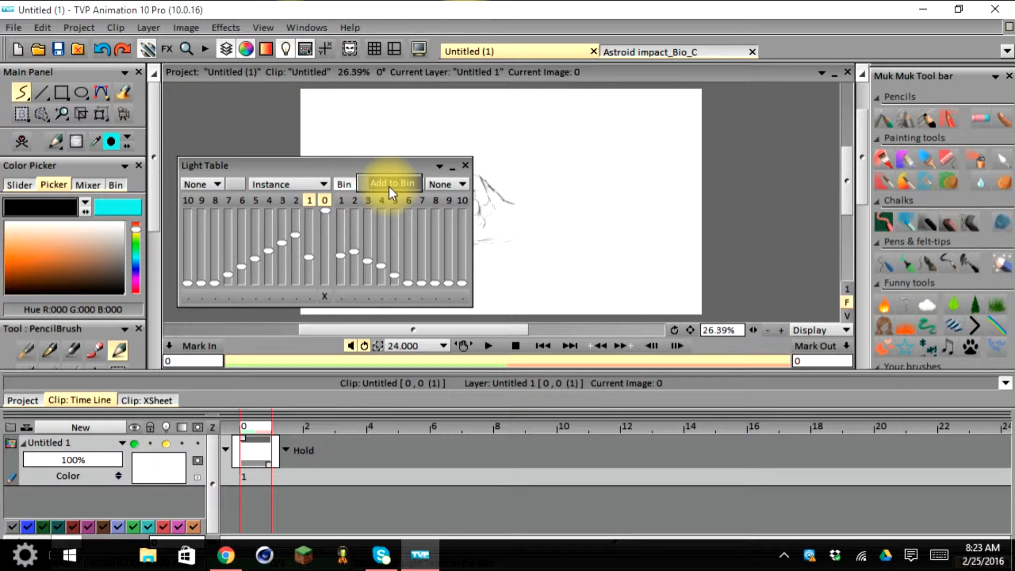
{"action": "left_click", "coordinate": [342, 167]}
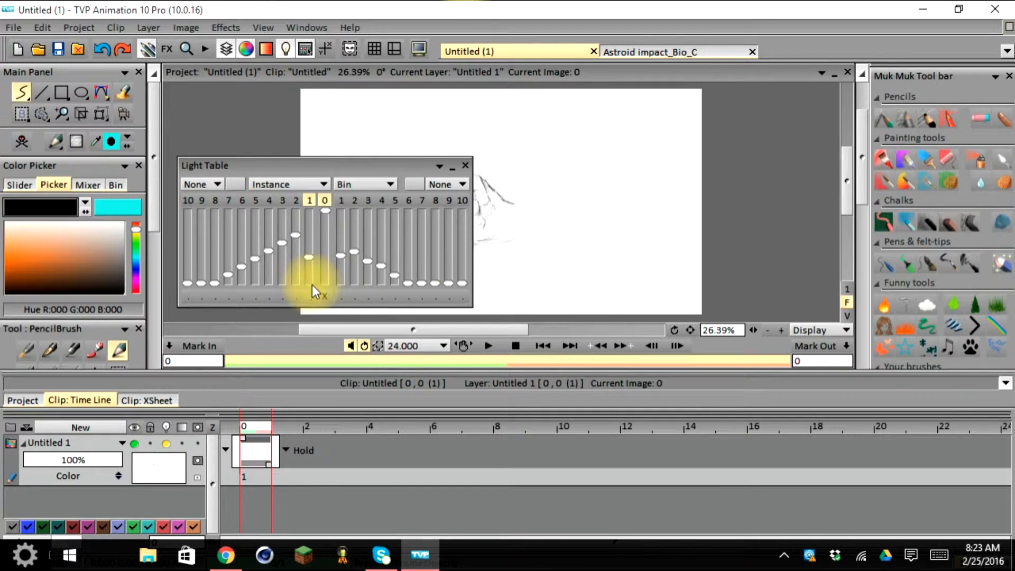
{"action": "left_click", "coordinate": [353, 182]}
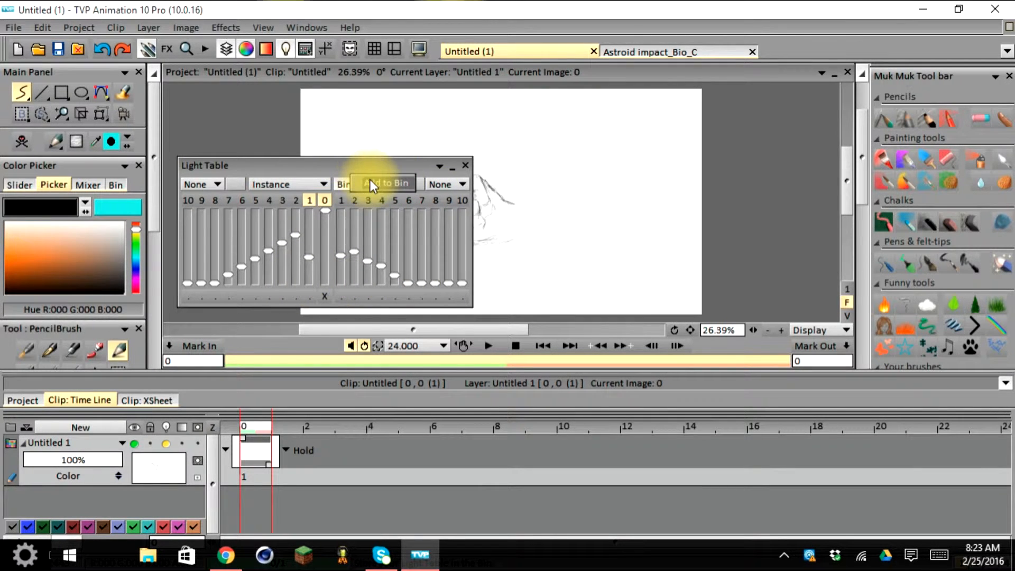
{"action": "left_click", "coordinate": [332, 169]}
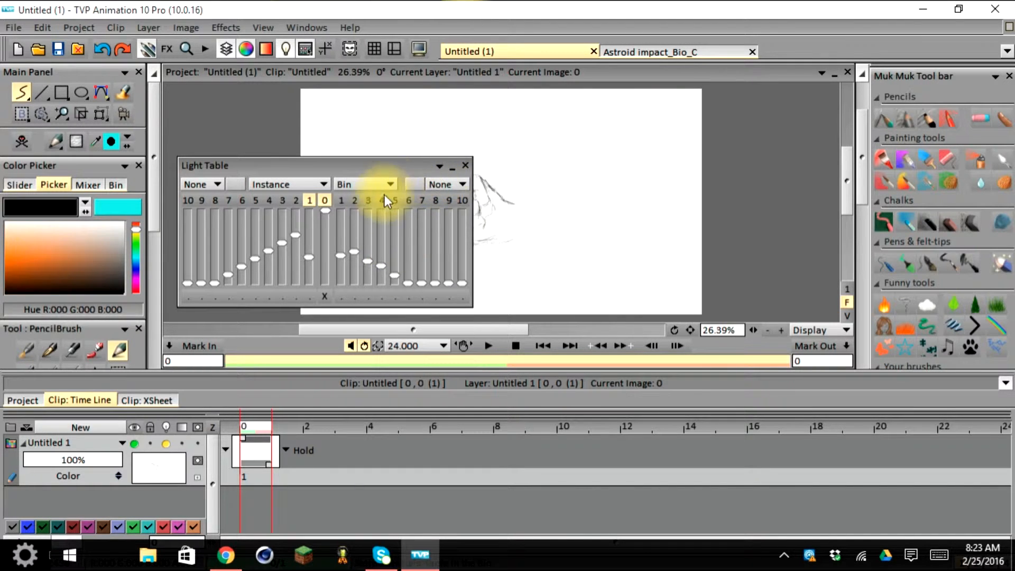
{"action": "left_click", "coordinate": [423, 184]}
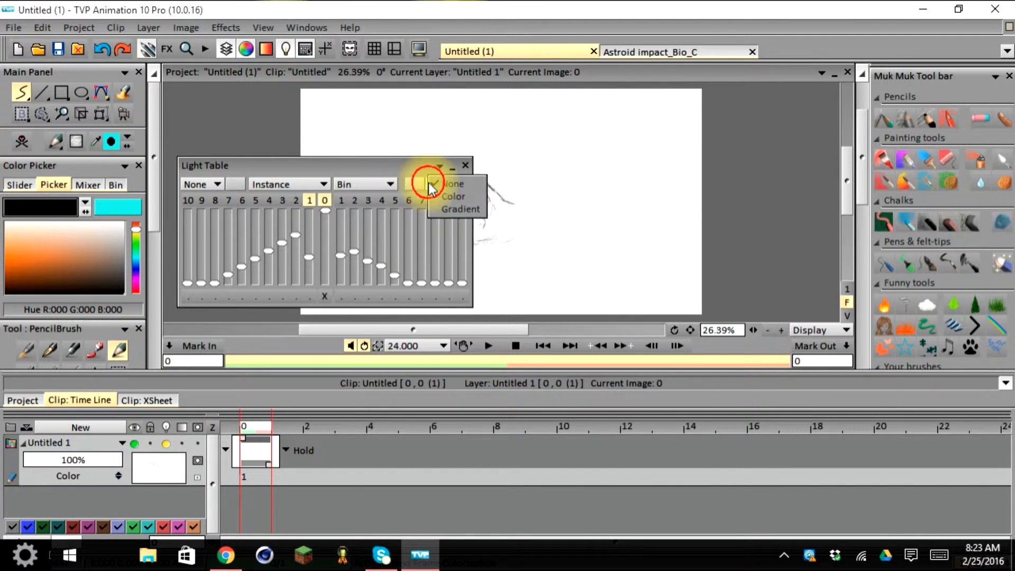
{"action": "left_click", "coordinate": [375, 164]}
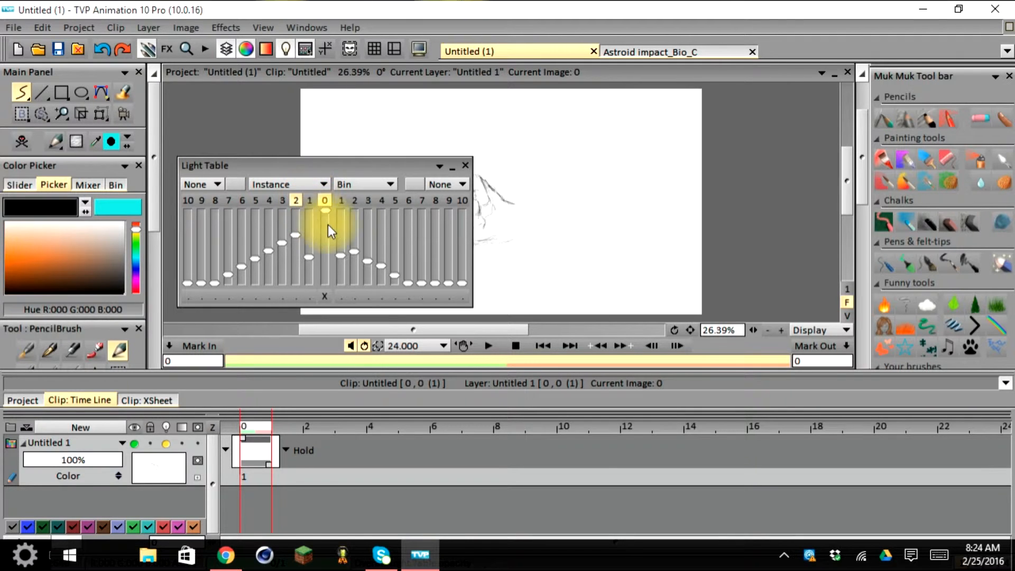
Activate previous image 1 instead of 2 in the light table and move its window clear of the rock sketch.
{"action": "left_click", "coordinate": [299, 201]}
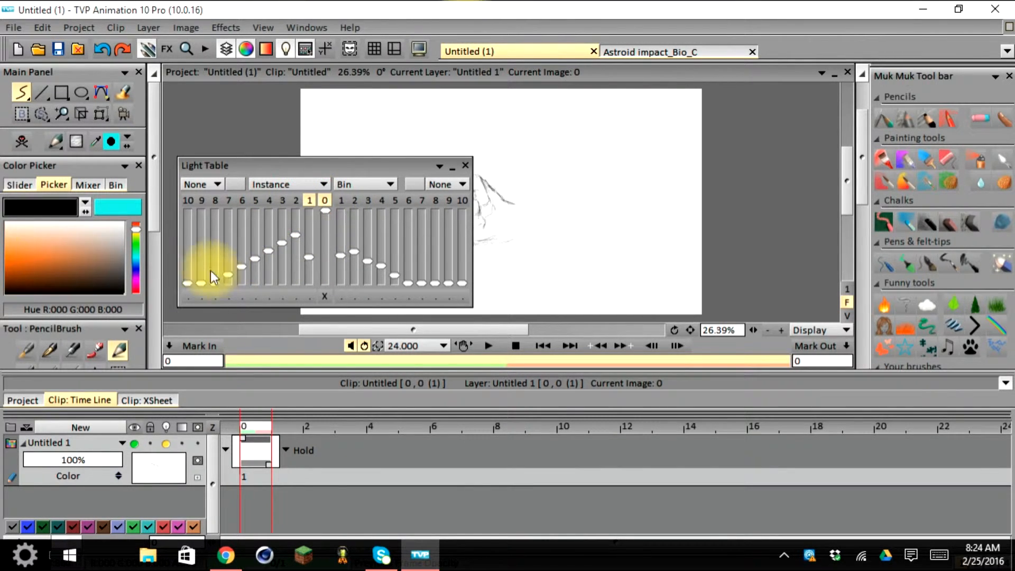
{"action": "left_click_drag", "start_coordinate": [183, 282], "coordinate": [188, 216]}
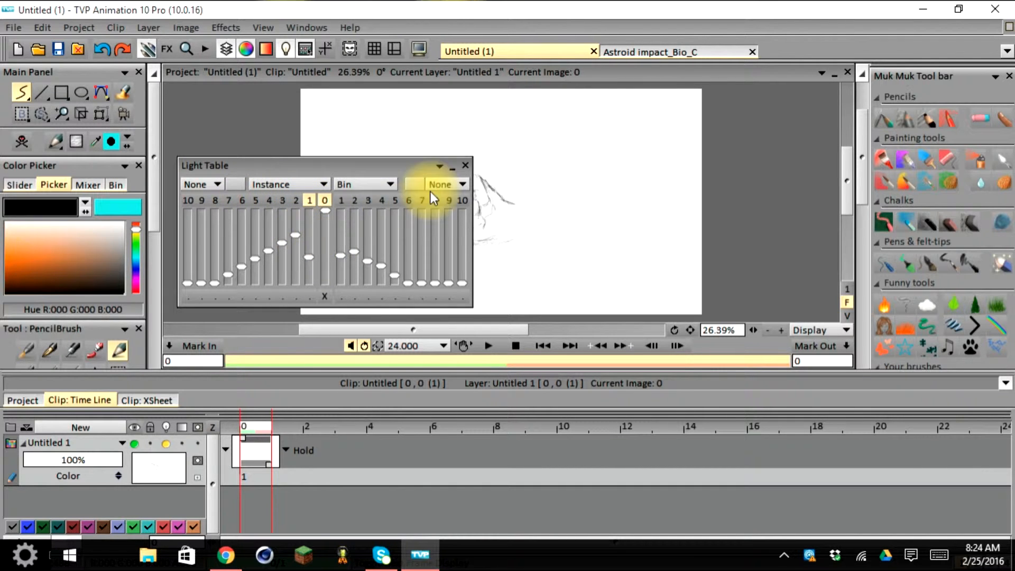
{"action": "left_click_drag", "start_coordinate": [360, 169], "coordinate": [612, 278]}
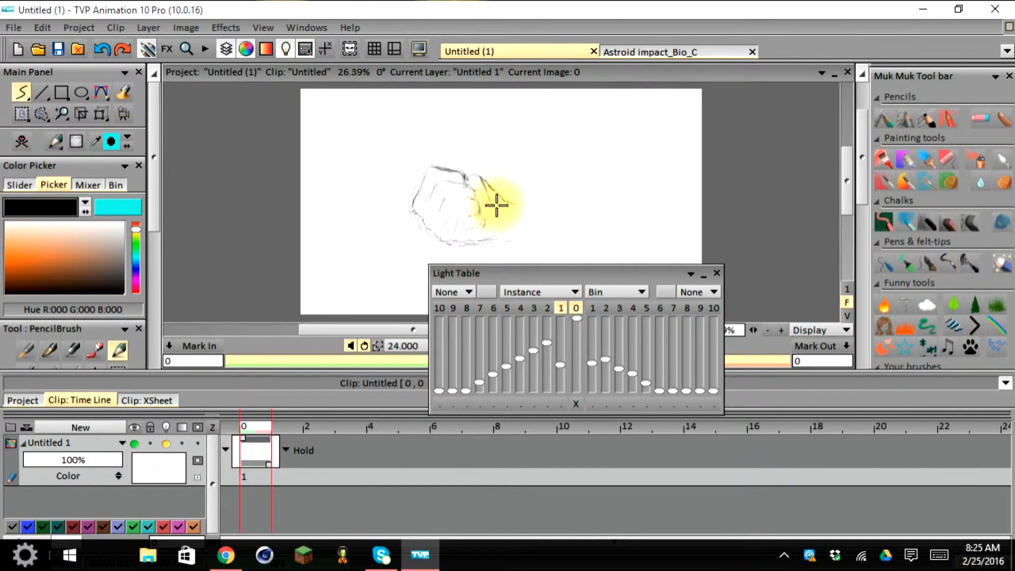
{"action": "left_click_drag", "start_coordinate": [526, 270], "coordinate": [626, 207]}
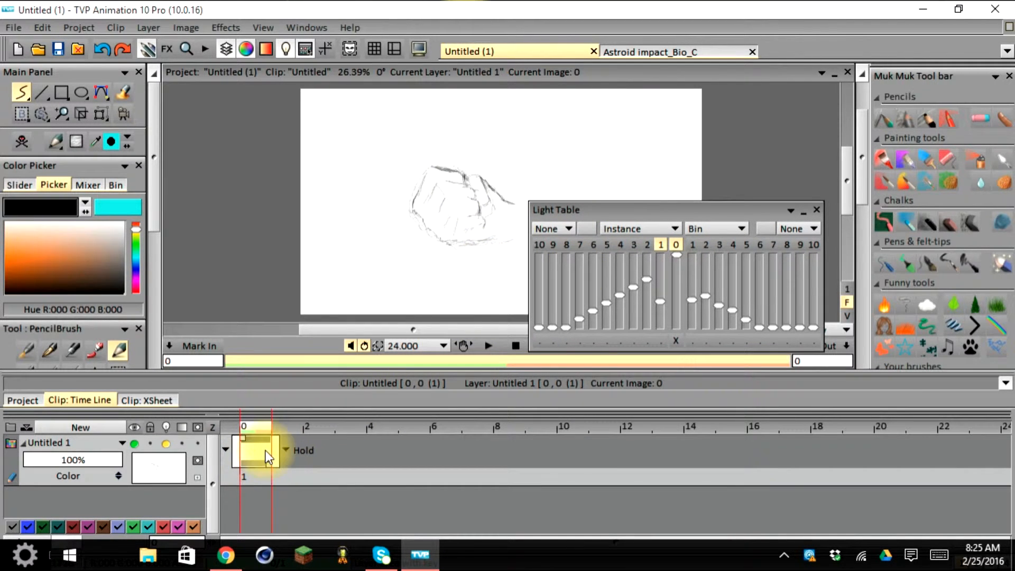
Set the Untitled 1 layer's end behaviour to None and duplicate its first image in the timeline.
{"action": "left_click", "coordinate": [297, 449]}
{"action": "left_click", "coordinate": [310, 449]}
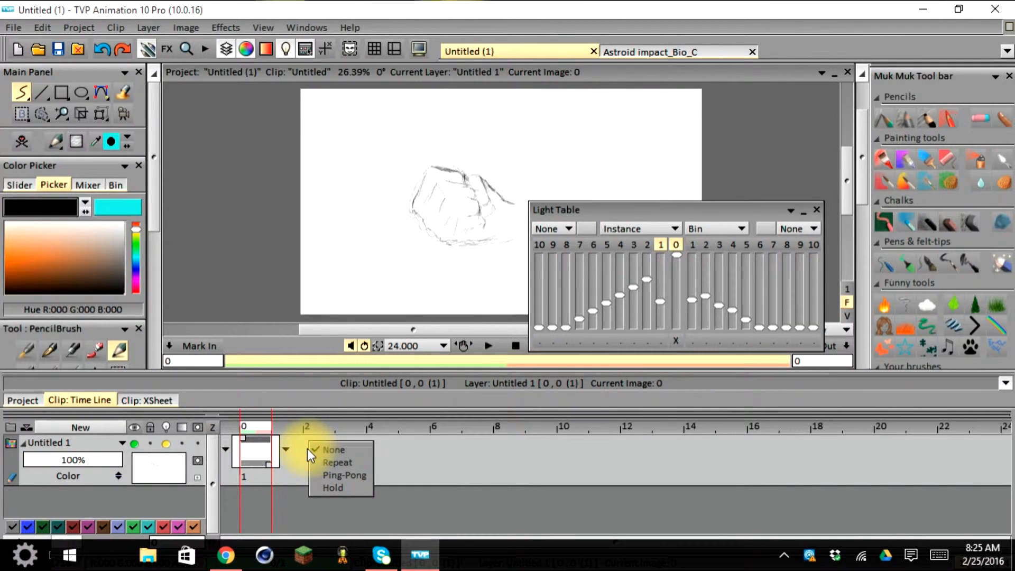
{"action": "right_click", "coordinate": [261, 454]}
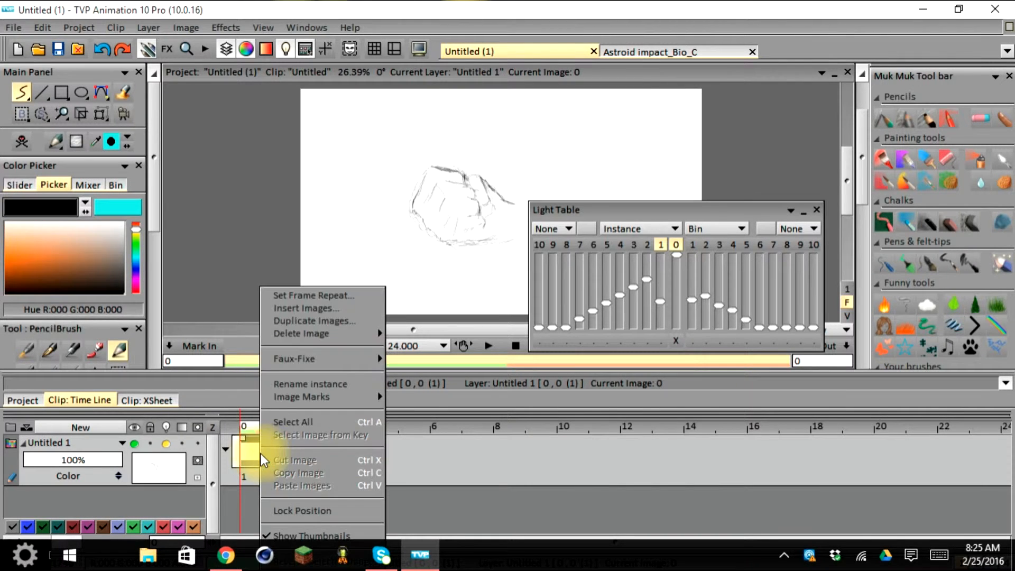
{"action": "left_click", "coordinate": [284, 322]}
{"action": "left_click", "coordinate": [472, 315]}
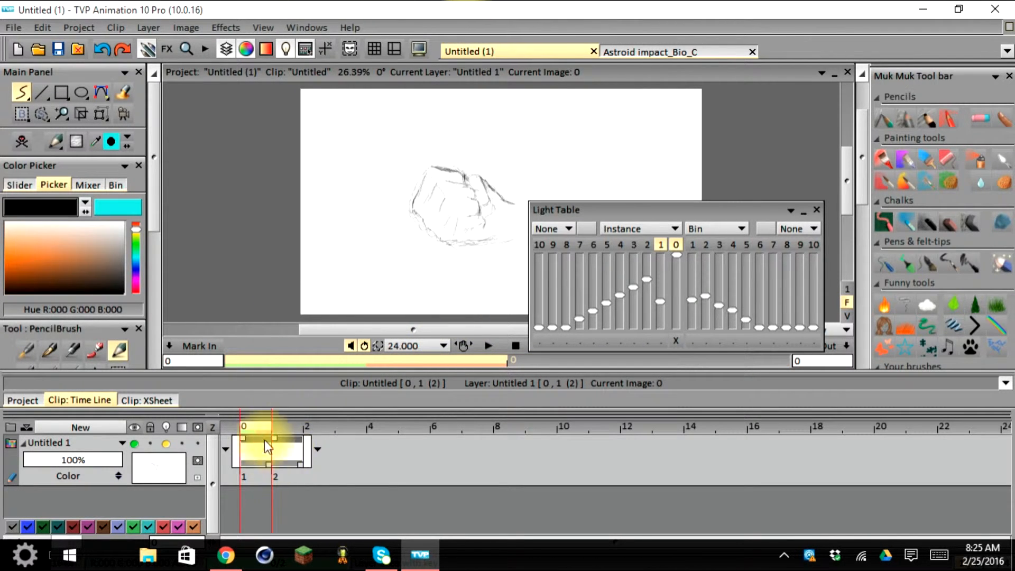
On the second image, pan the rock sketch left with Transform to Panning X -41.68 and apply it to the current layer.
{"action": "left_click", "coordinate": [288, 427]}
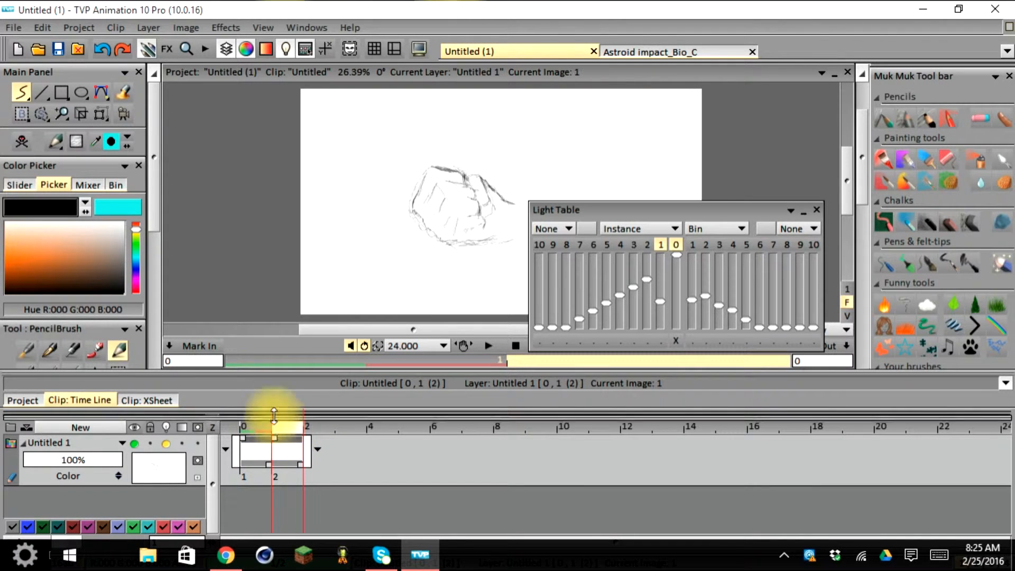
{"action": "left_click", "coordinate": [101, 113]}
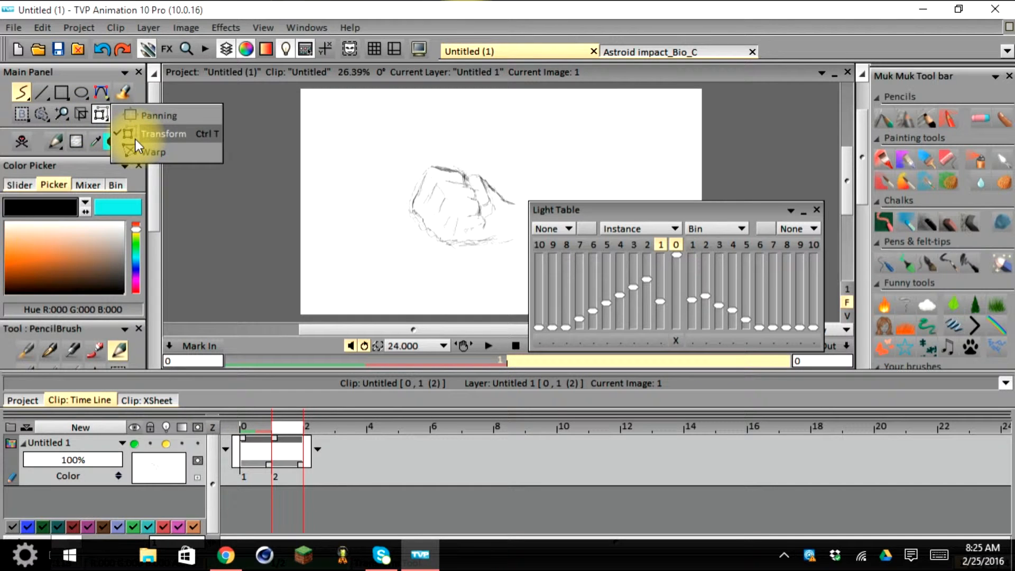
{"action": "left_click", "coordinate": [100, 113]}
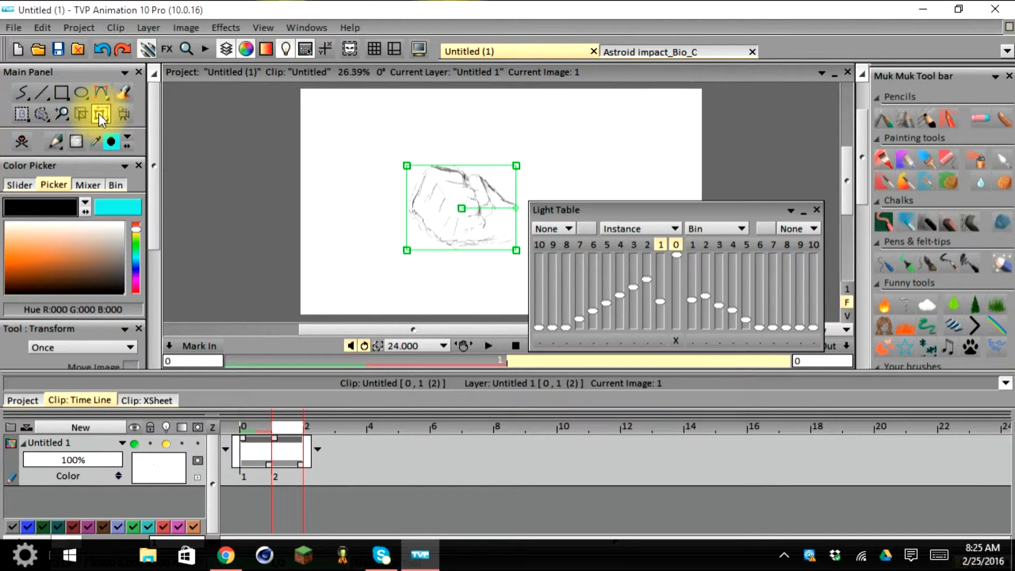
{"action": "left_click", "coordinate": [464, 208]}
{"action": "left_click_drag", "start_coordinate": [464, 209], "coordinate": [456, 209]}
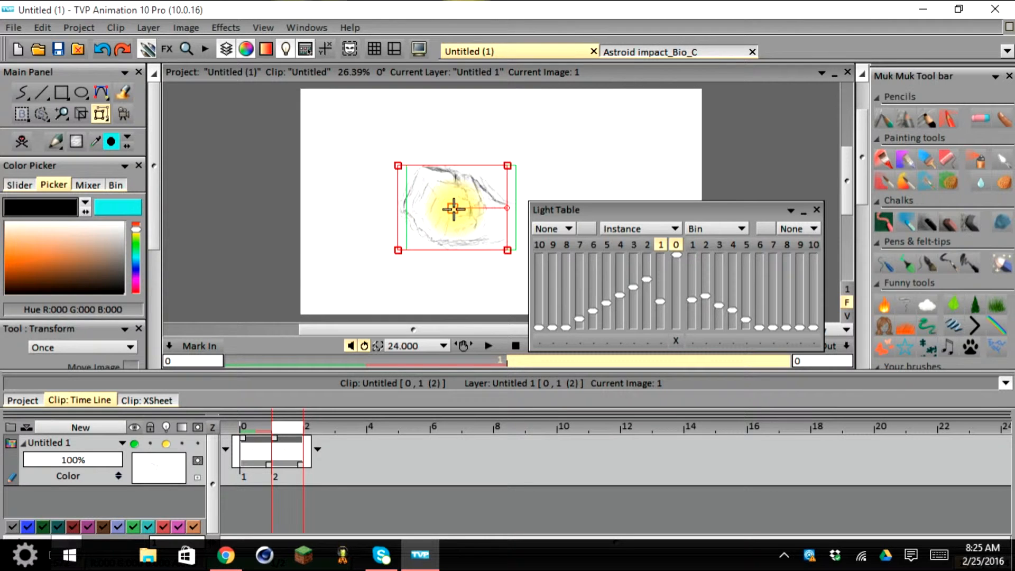
{"action": "left_click_drag", "start_coordinate": [158, 167], "coordinate": [145, 349]}
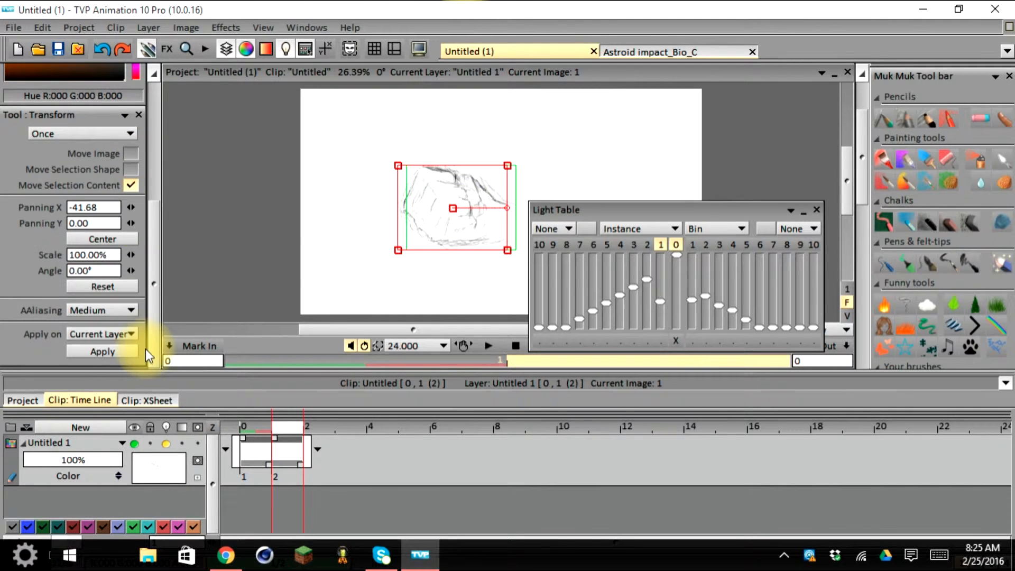
{"action": "left_click", "coordinate": [106, 350]}
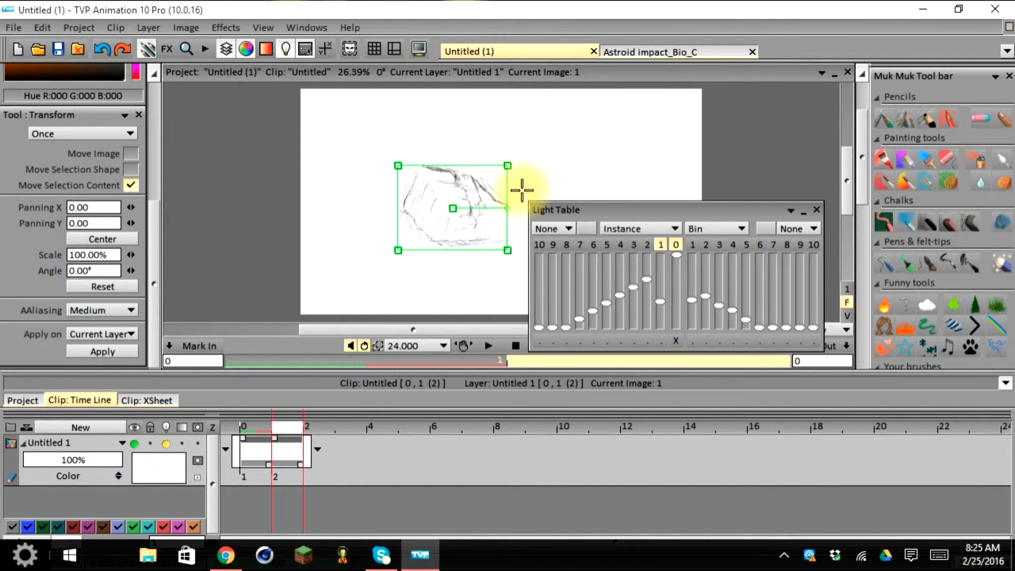
Duplicate the second image in the timeline to create a third one.
{"action": "right_click", "coordinate": [285, 462]}
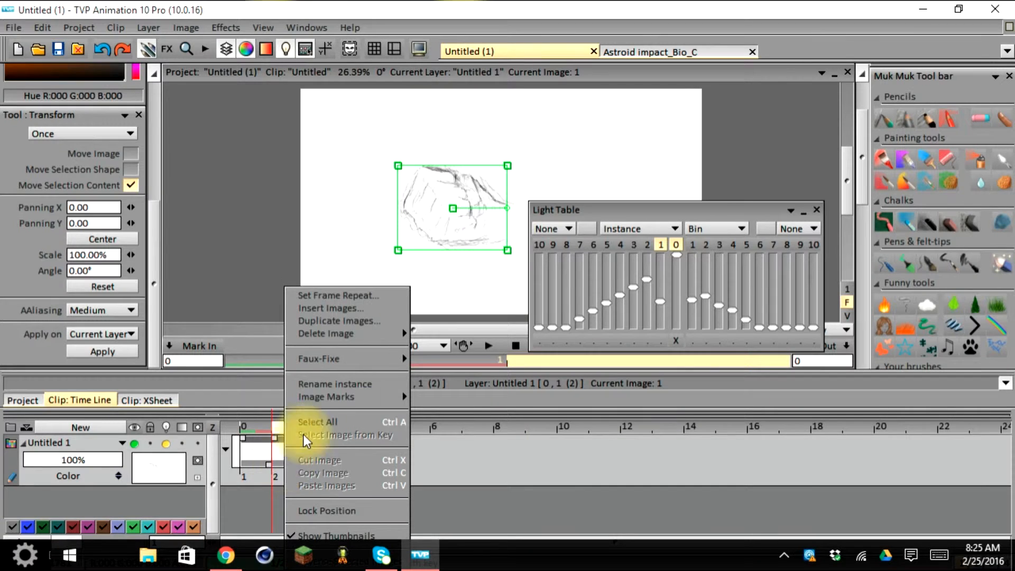
{"action": "left_click", "coordinate": [319, 321]}
{"action": "left_click", "coordinate": [459, 315]}
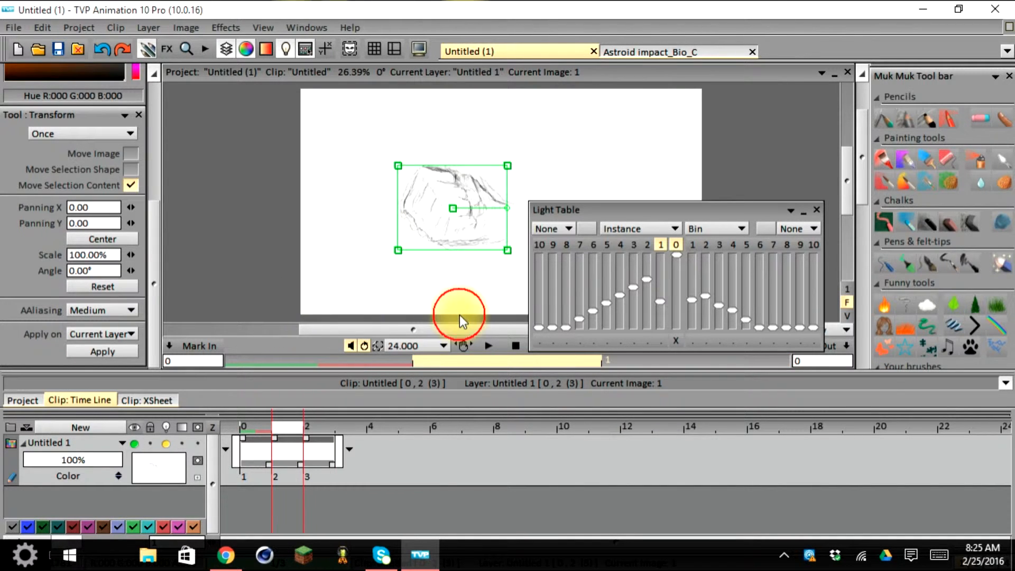
On the third image, shift the rock sketch slightly farther left and apply the transform.
{"action": "left_click", "coordinate": [319, 427]}
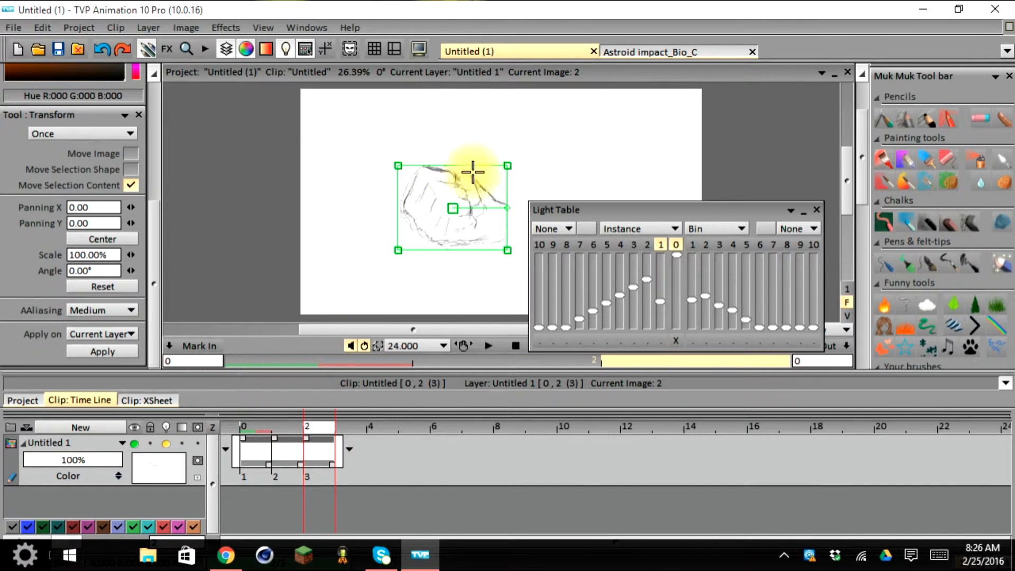
{"action": "mouse_move", "coordinate": [456, 207]}
{"action": "left_mouse_down"}
{"action": "mouse_move", "coordinate": [433, 207]}
{"action": "mouse_move", "coordinate": [443, 209]}
{"action": "left_mouse_up"}
{"action": "left_click", "coordinate": [125, 354]}
Duplicate the third image of the Untitled 1 layer once to create a fourth one.
{"action": "right_click", "coordinate": [317, 438]}
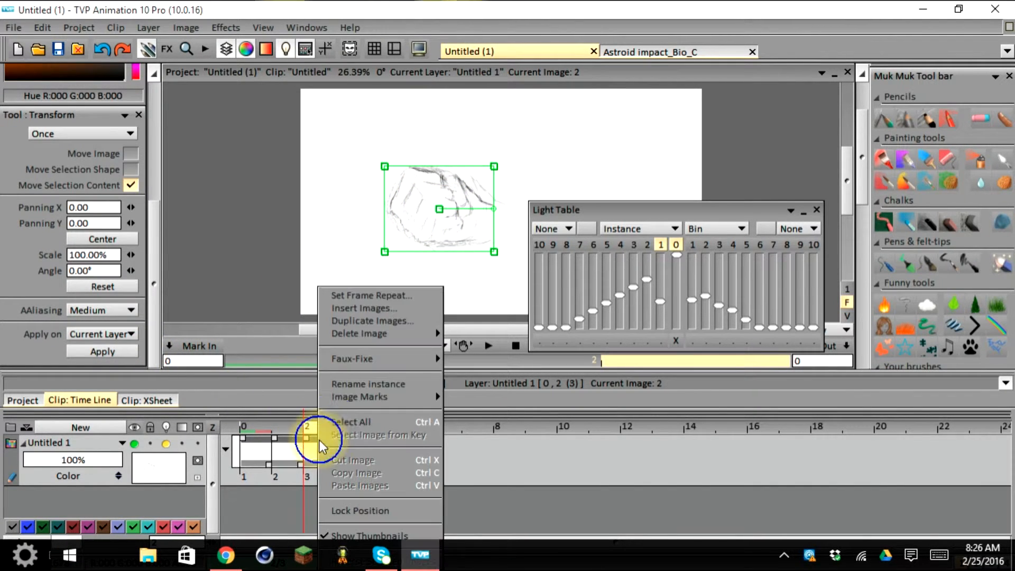
{"action": "left_click", "coordinate": [351, 321]}
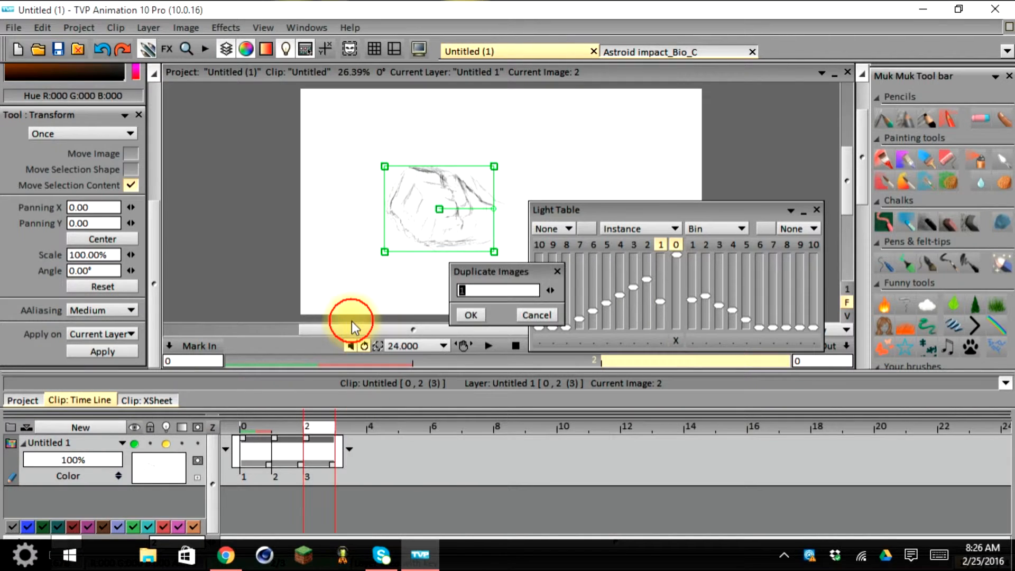
{"action": "left_click", "coordinate": [473, 315]}
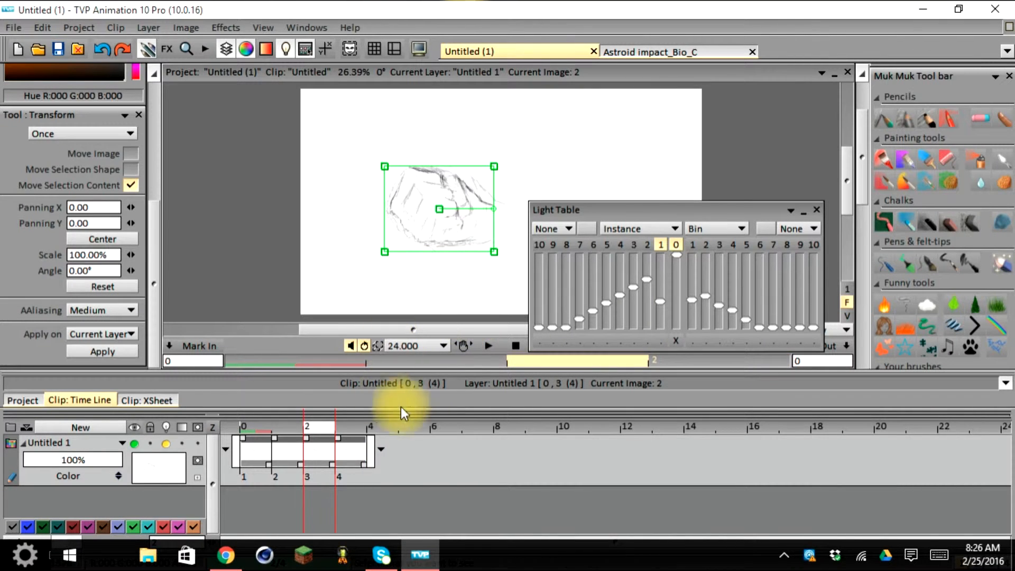
On the fourth image, pan the rock sketch left to Panning X -94.74 and Panning Y 3.79, and apply the transform.
{"action": "left_click", "coordinate": [354, 428]}
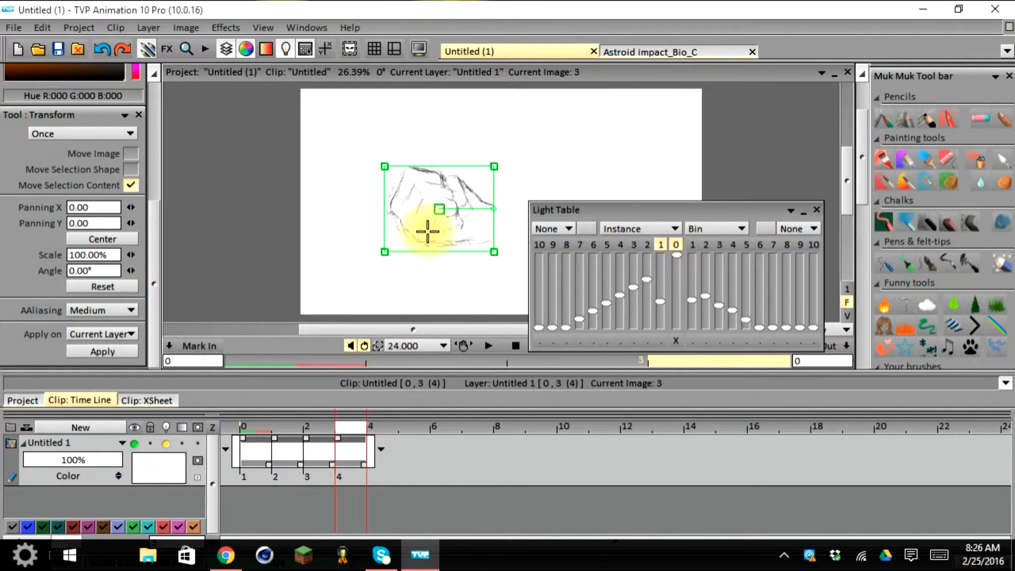
{"action": "left_click_drag", "start_coordinate": [438, 212], "coordinate": [418, 212]}
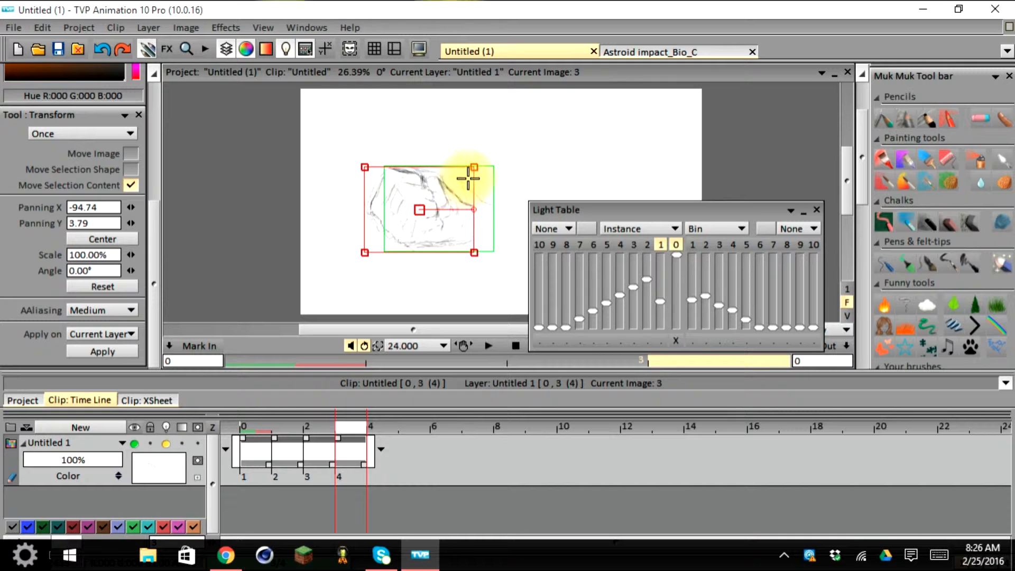
{"action": "left_click", "coordinate": [109, 353]}
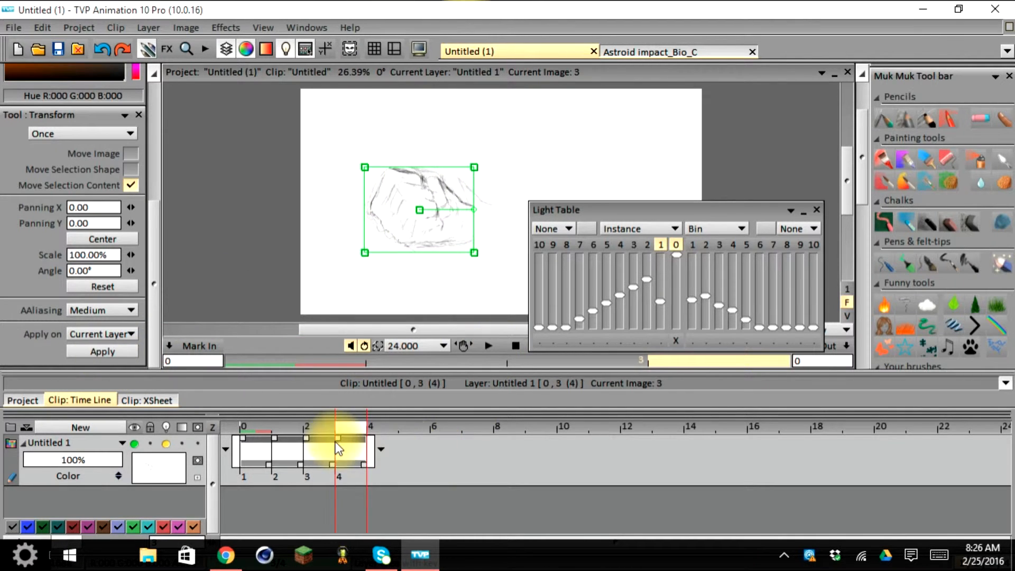
Duplicate the fourth image once to create a fifth one.
{"action": "left_click", "coordinate": [350, 449]}
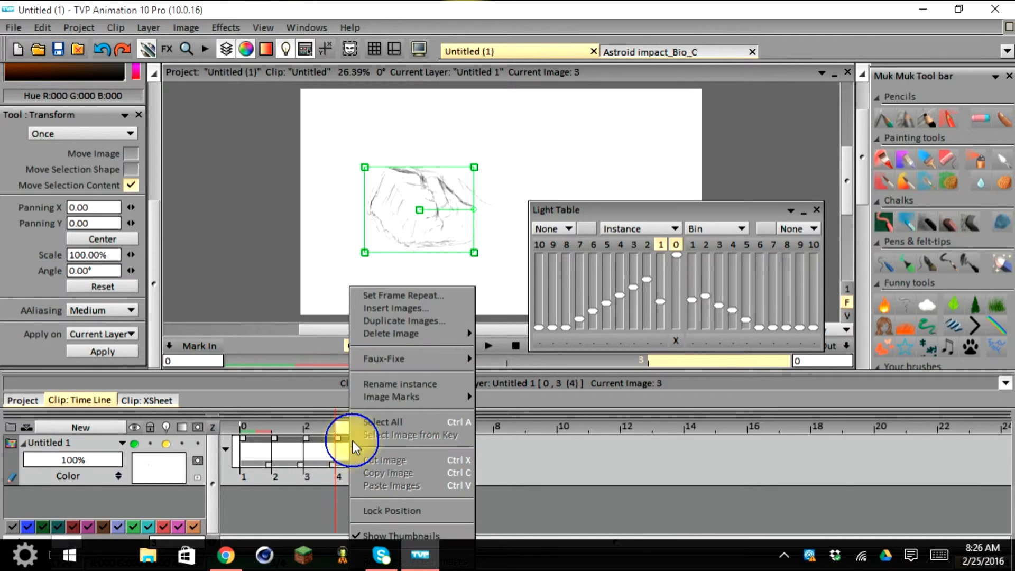
{"action": "left_click", "coordinate": [364, 320]}
{"action": "left_click", "coordinate": [472, 311]}
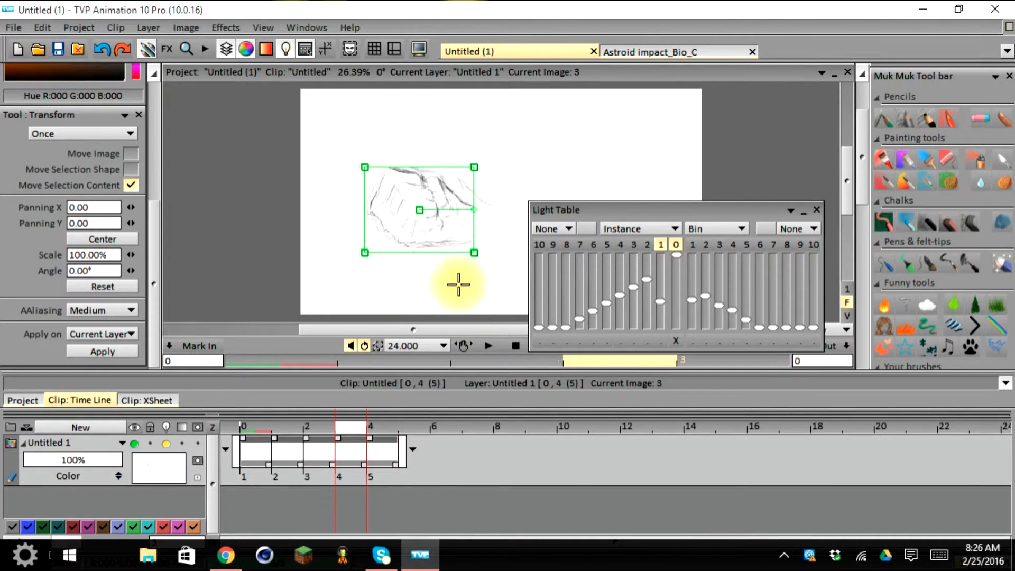
Shift the rock sketch farther left on the fourth image, apply the transform and switch back to the freehand drawing tool.
{"action": "left_click_drag", "start_coordinate": [414, 206], "coordinate": [400, 210]}
{"action": "left_click", "coordinate": [136, 351]}
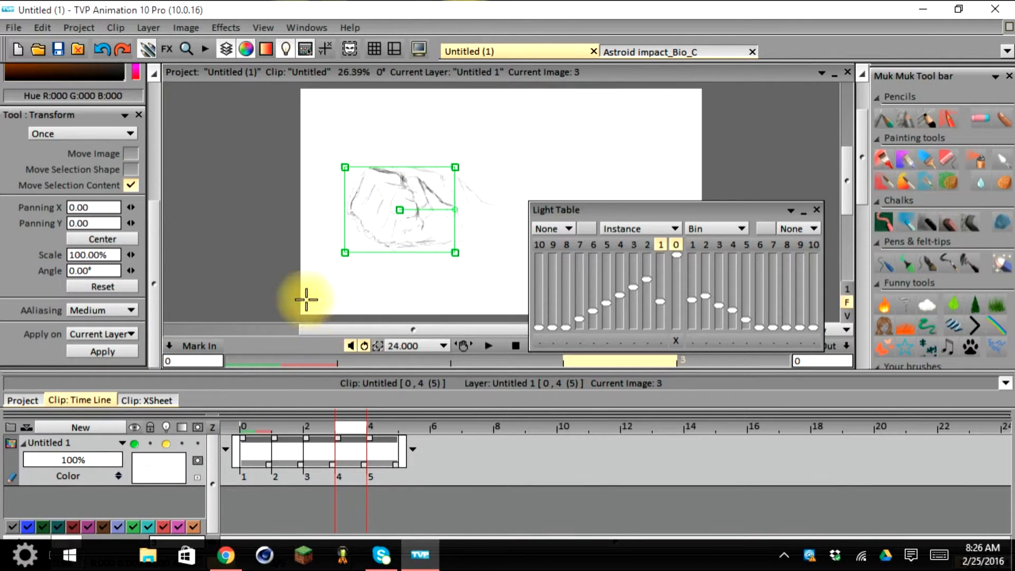
{"action": "left_click_drag", "start_coordinate": [153, 288], "coordinate": [157, 187]}
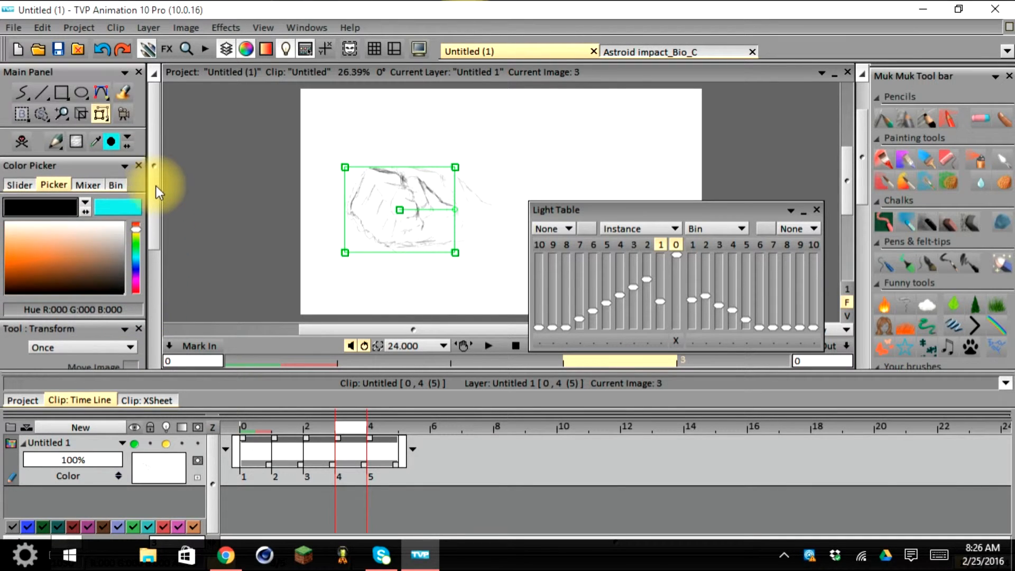
{"action": "left_click", "coordinate": [20, 93]}
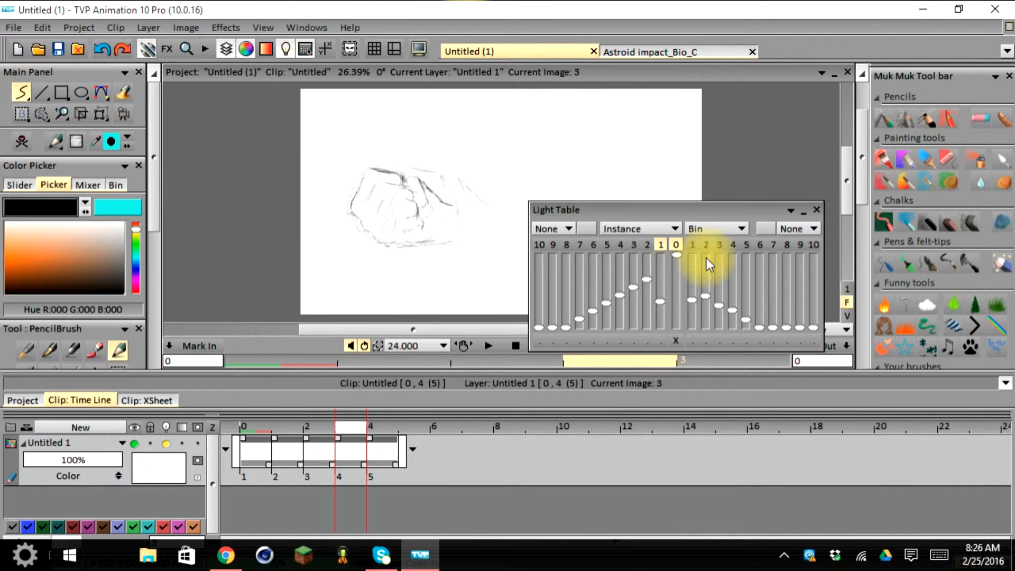
Move the Light Table clear of the drawing and try high and low opacities for previous image 1, ending fairly low.
{"action": "left_click_drag", "start_coordinate": [673, 209], "coordinate": [696, 93]}
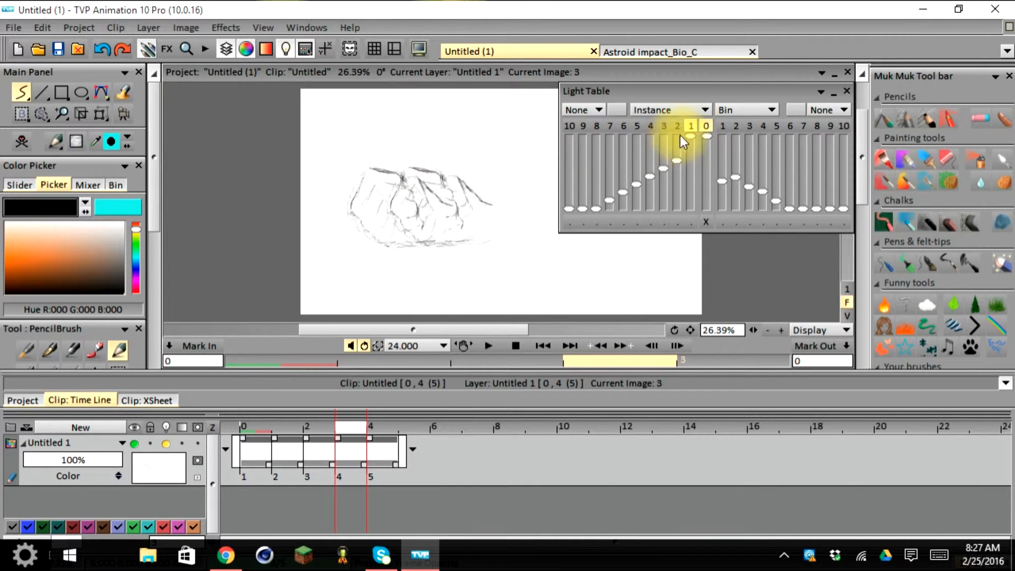
{"action": "left_click_drag", "start_coordinate": [685, 157], "coordinate": [681, 191]}
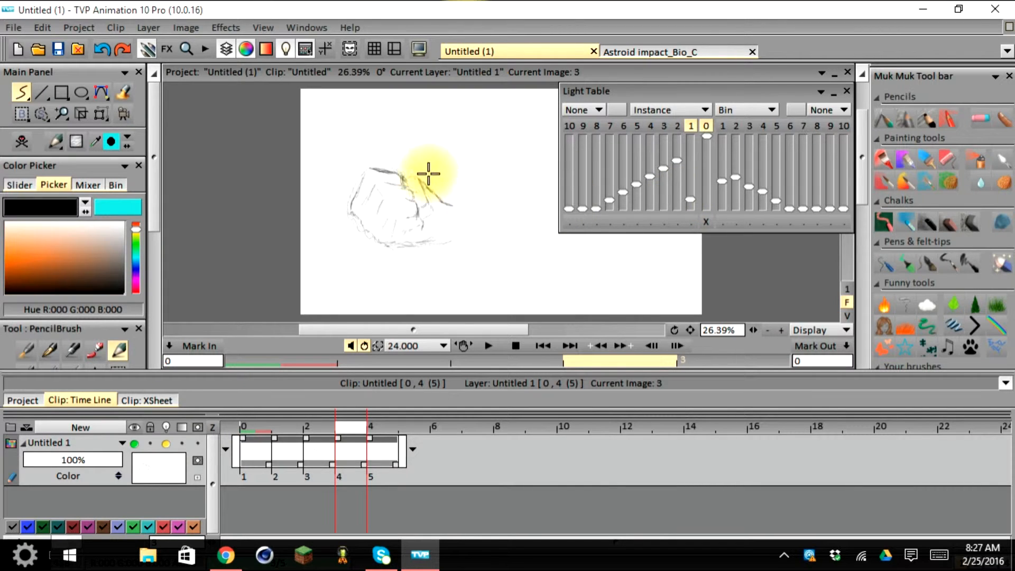
{"action": "left_click", "coordinate": [692, 200]}
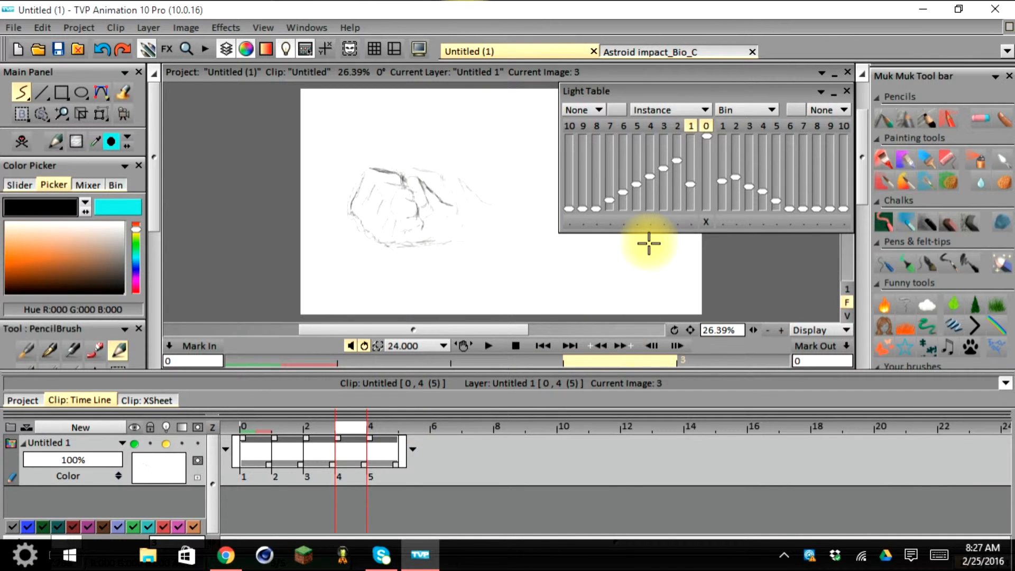
{"action": "left_click_drag", "start_coordinate": [696, 143], "coordinate": [690, 135]}
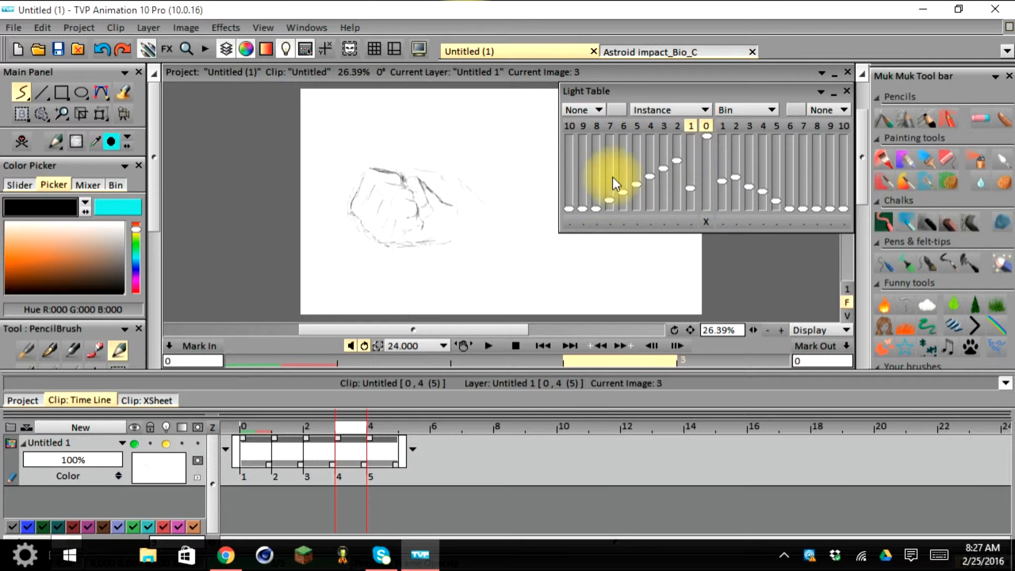
Play the animation and scrub through the images to review the rock's movement, ending on image 2.
{"action": "left_click", "coordinate": [346, 428]}
{"action": "left_click", "coordinate": [313, 427]}
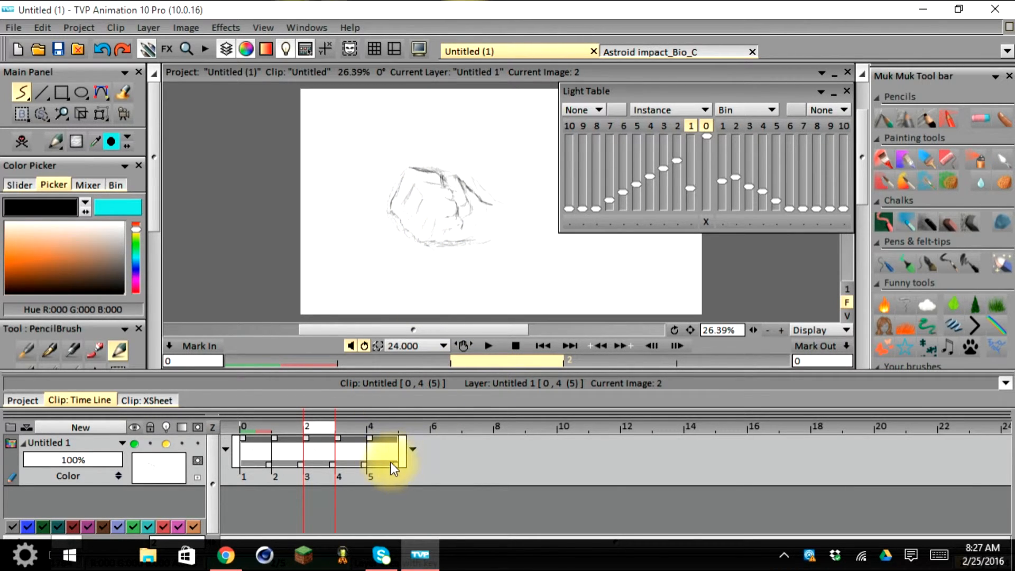
{"action": "left_click", "coordinate": [489, 345]}
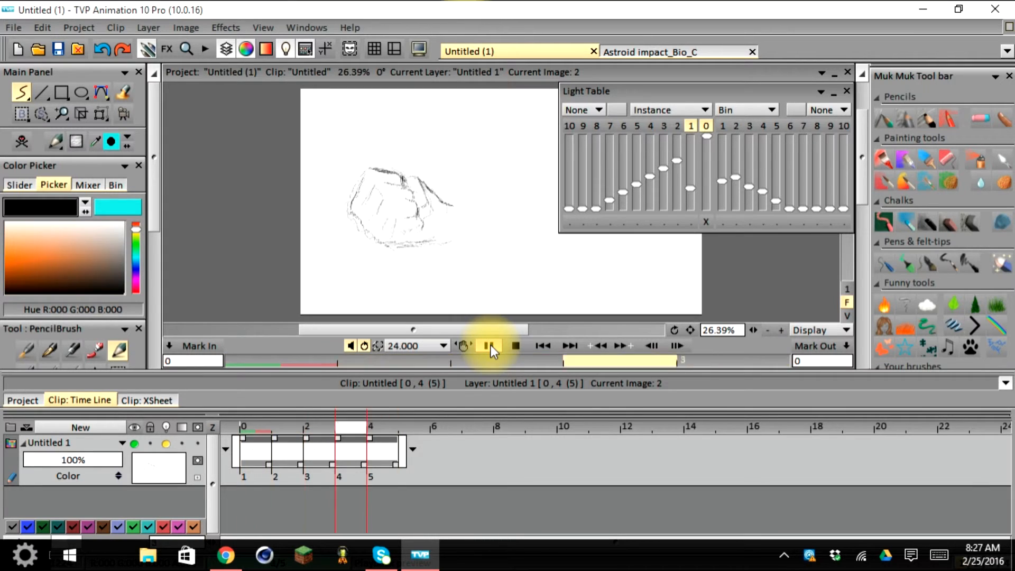
{"action": "left_click_drag", "start_coordinate": [268, 426], "coordinate": [342, 431]}
{"action": "mouse_move", "coordinate": [256, 430]}
{"action": "left_mouse_down"}
{"action": "mouse_move", "coordinate": [360, 432]}
{"action": "mouse_move", "coordinate": [278, 433]}
{"action": "mouse_move", "coordinate": [357, 434]}
{"action": "mouse_move", "coordinate": [312, 436]}
{"action": "left_mouse_up"}
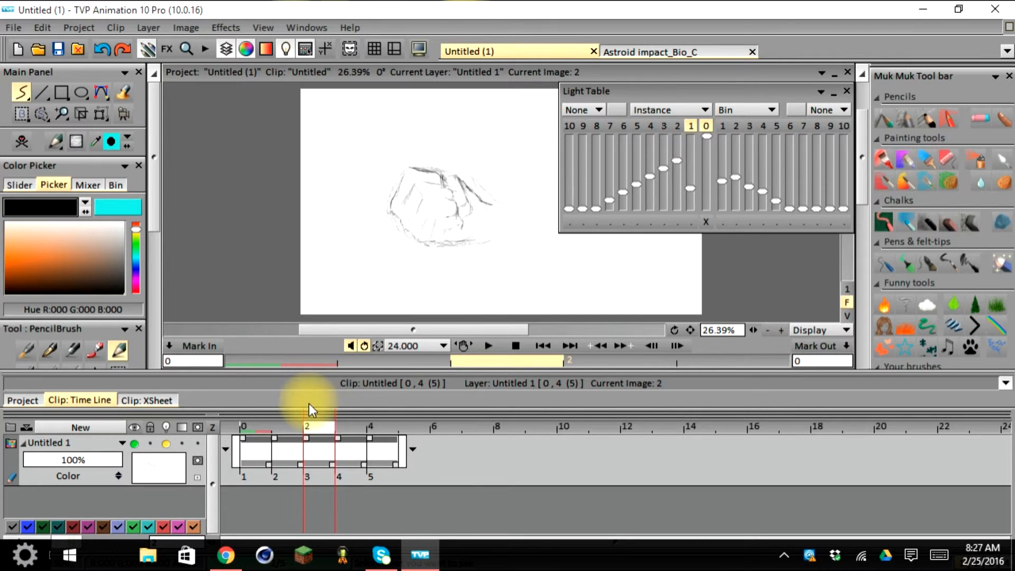
Turn on previous image 2 in the light table and balance both previous opacities, leaving image 2 fainter than image 1.
{"action": "left_click", "coordinate": [676, 126]}
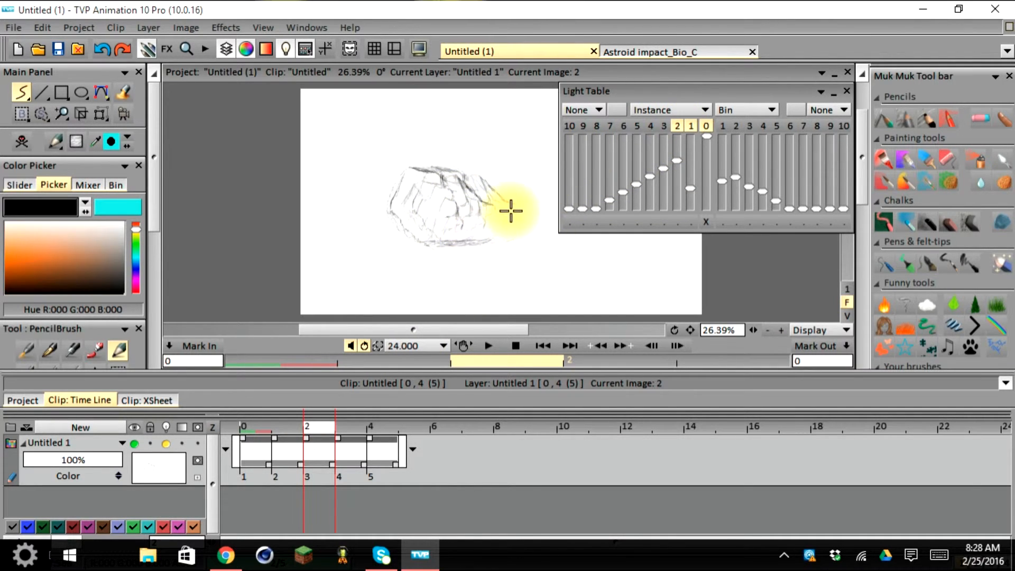
{"action": "left_click_drag", "start_coordinate": [677, 160], "coordinate": [678, 144]}
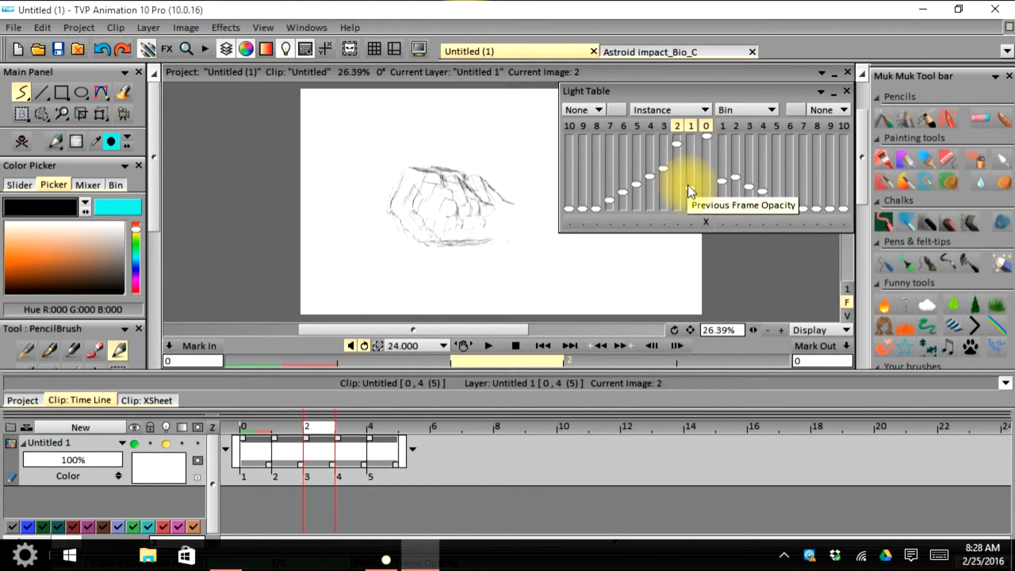
{"action": "left_click_drag", "start_coordinate": [689, 186], "coordinate": [690, 175]}
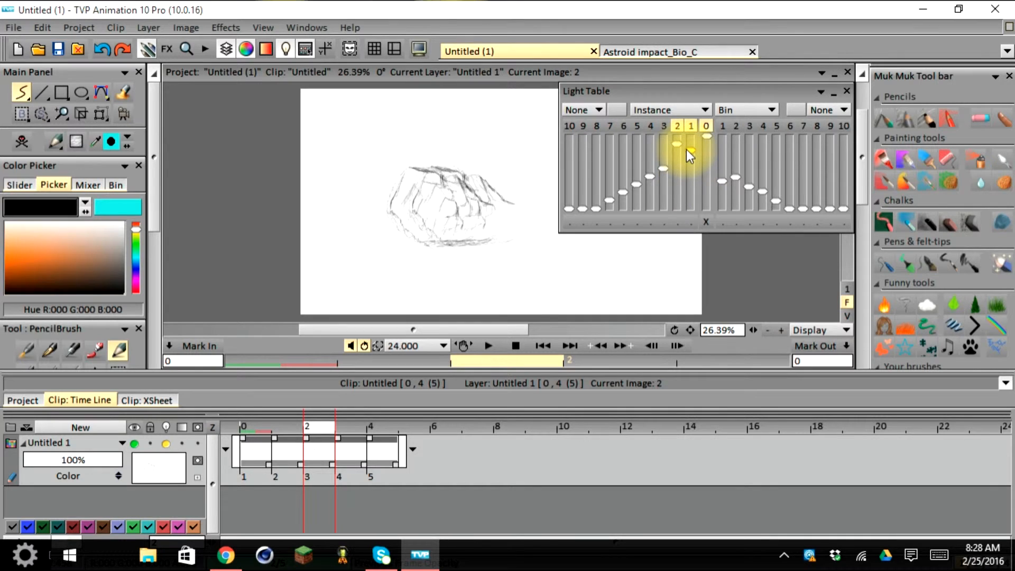
{"action": "left_click_drag", "start_coordinate": [675, 143], "coordinate": [690, 173]}
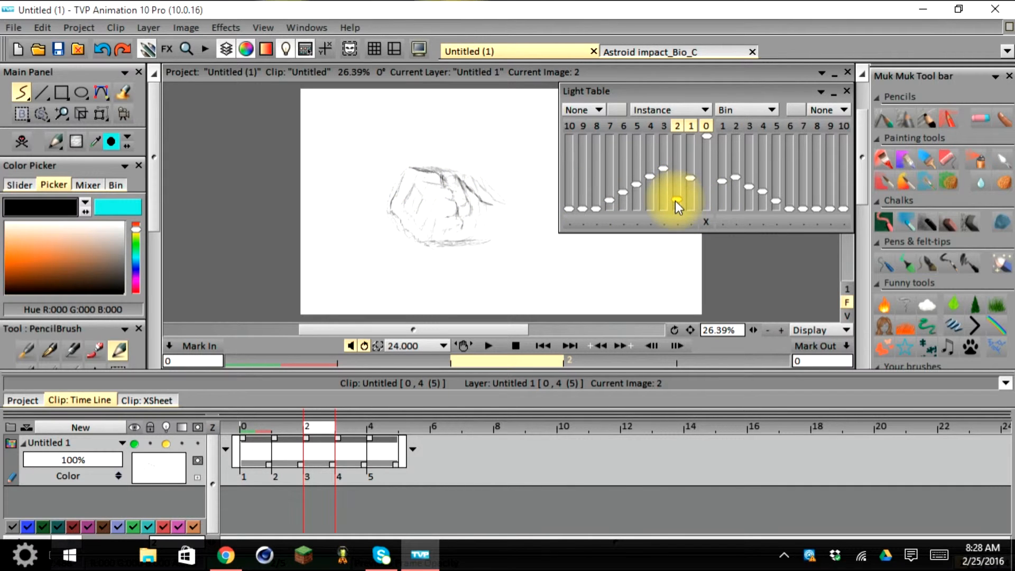
{"action": "left_click_drag", "start_coordinate": [691, 181], "coordinate": [690, 187]}
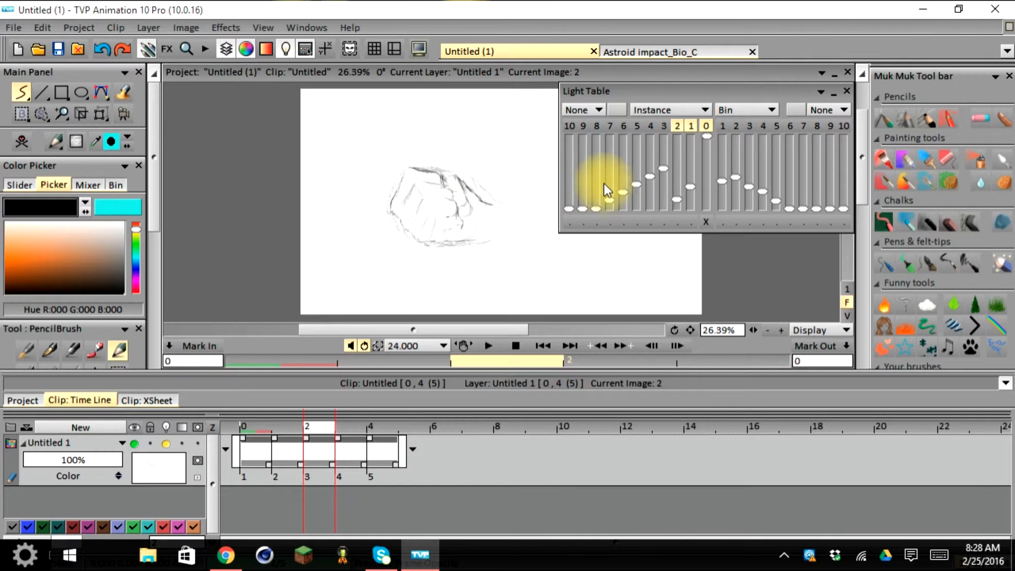
Set the previous images' light table display to Color with an orange tint, and raise the opacity of previous images 1 and 2.
{"action": "left_click", "coordinate": [598, 110]}
{"action": "left_click", "coordinate": [615, 114]}
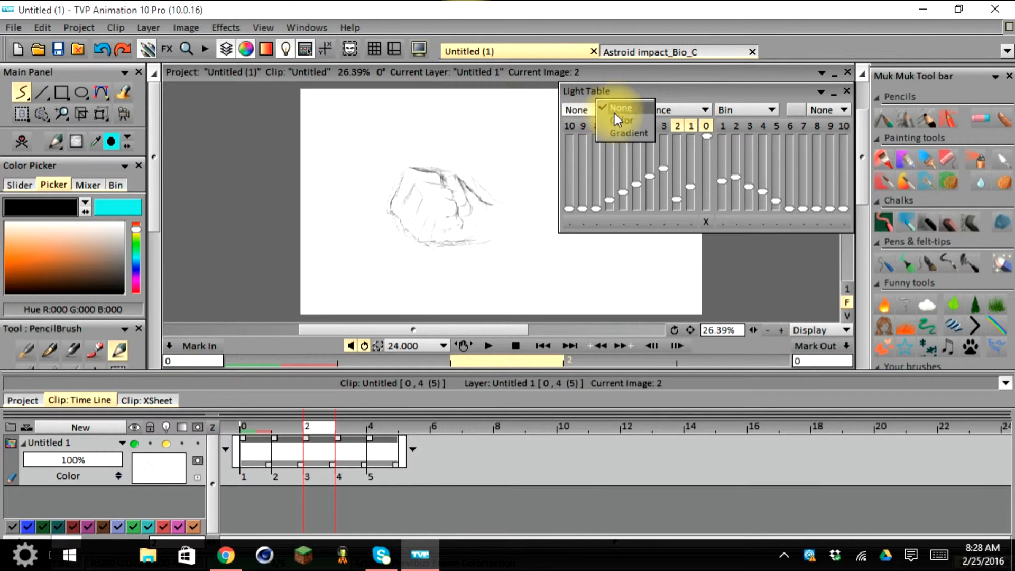
{"action": "left_click", "coordinate": [618, 110]}
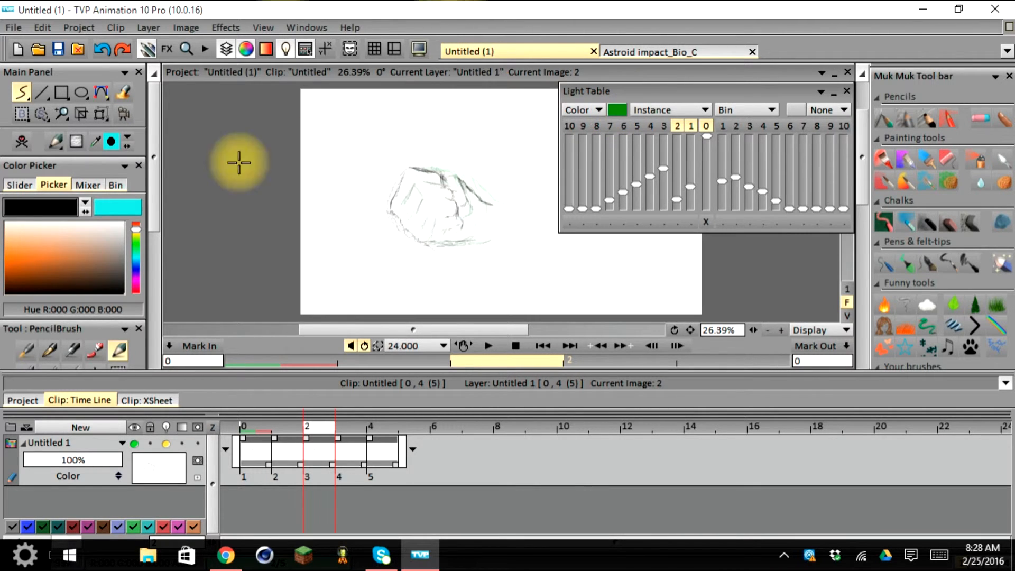
{"action": "left_click", "coordinate": [612, 111]}
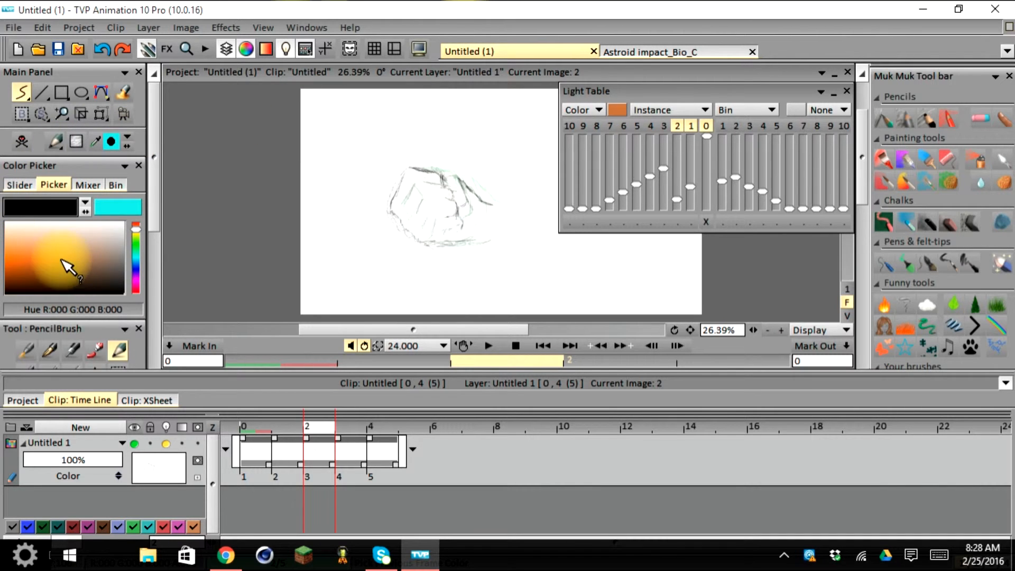
{"action": "left_click", "coordinate": [37, 254]}
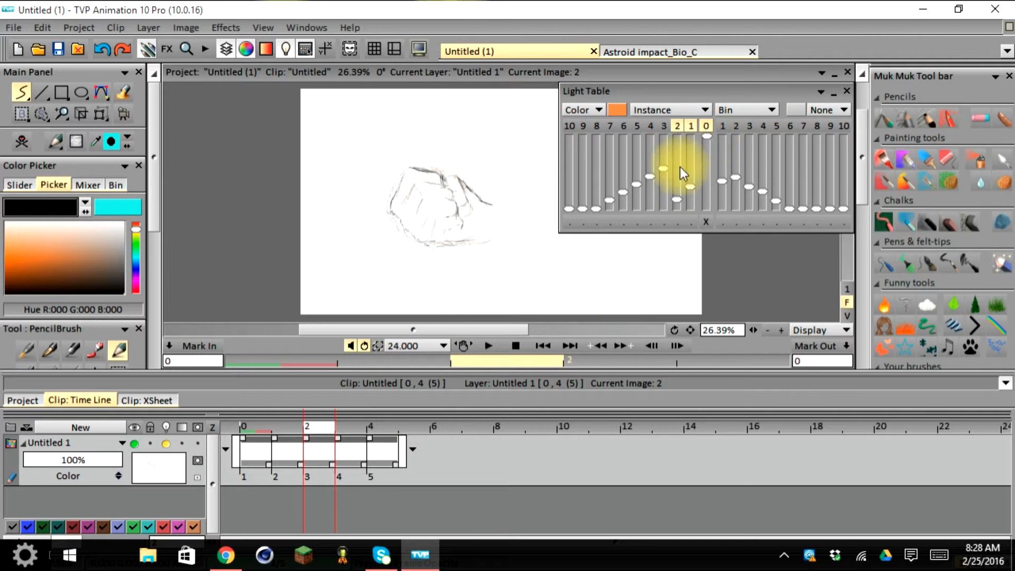
{"action": "left_click_drag", "start_coordinate": [678, 181], "coordinate": [678, 167]}
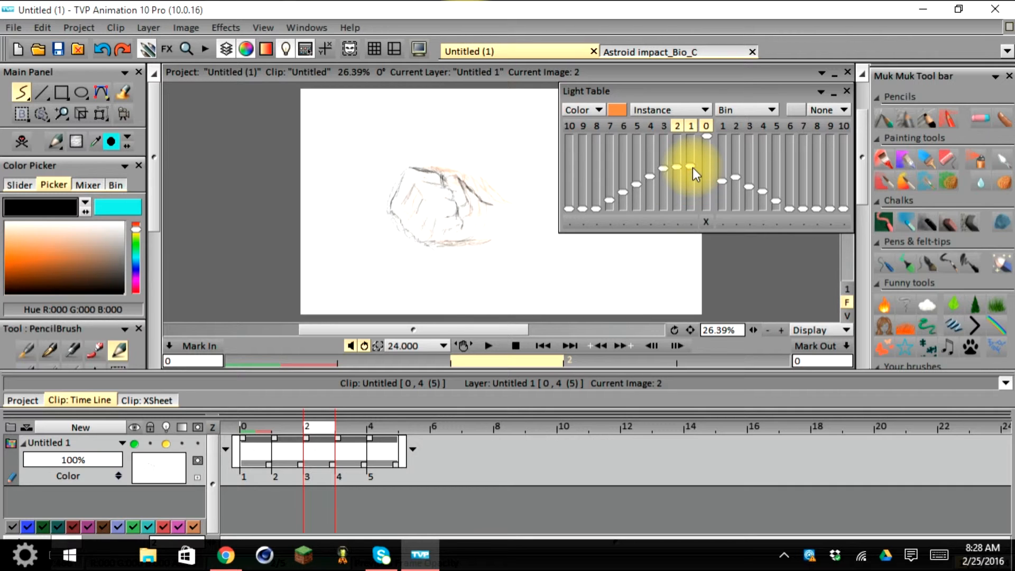
{"action": "left_click_drag", "start_coordinate": [676, 166], "coordinate": [675, 150]}
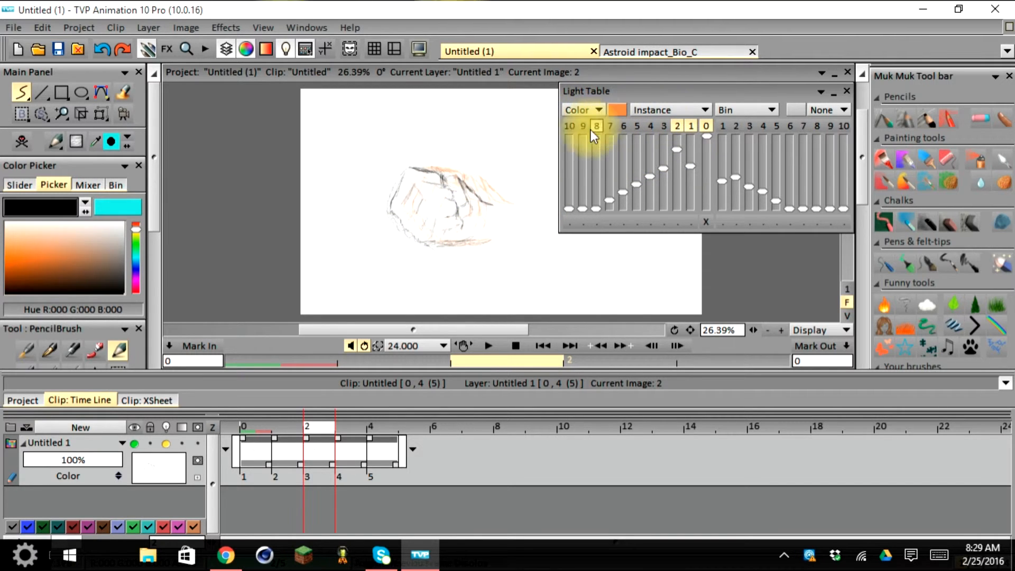
Step through the images in the timeline to examine how the orange previous drawings show behind each one.
{"action": "left_click", "coordinate": [282, 429]}
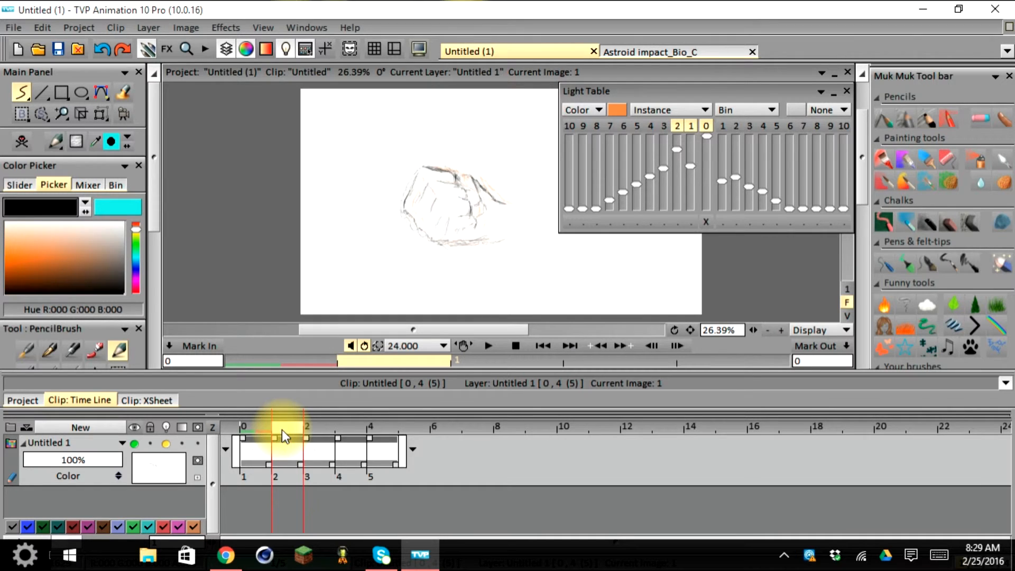
{"action": "left_click", "coordinate": [255, 424]}
{"action": "left_click", "coordinate": [290, 423]}
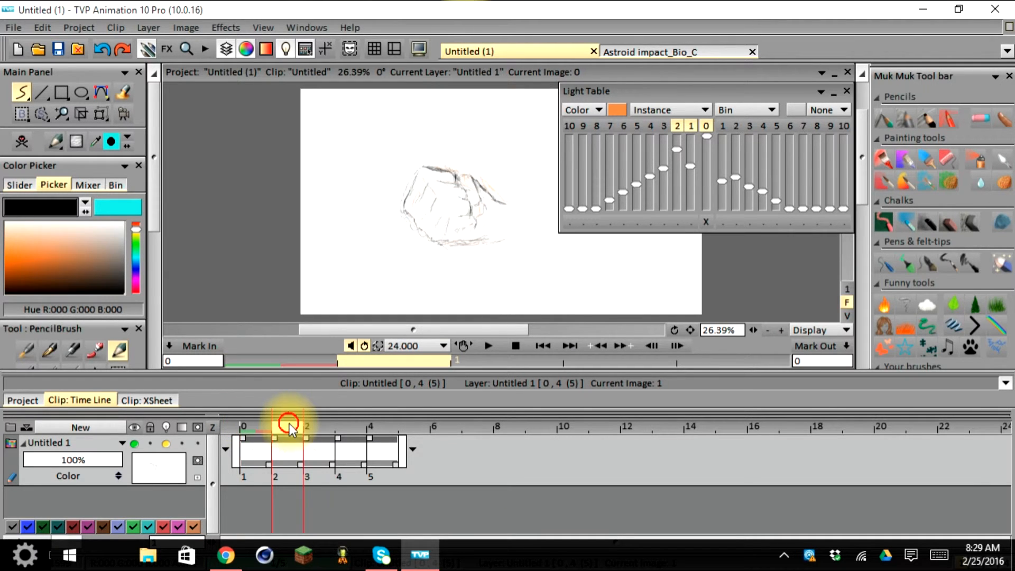
{"action": "left_click_drag", "start_coordinate": [322, 425], "coordinate": [392, 423]}
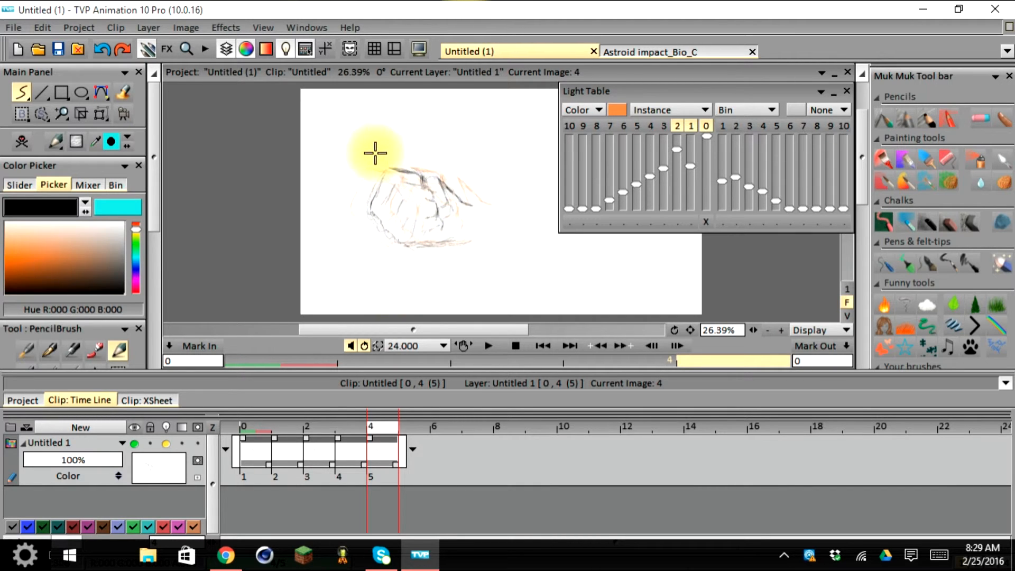
{"action": "left_click", "coordinate": [353, 437]}
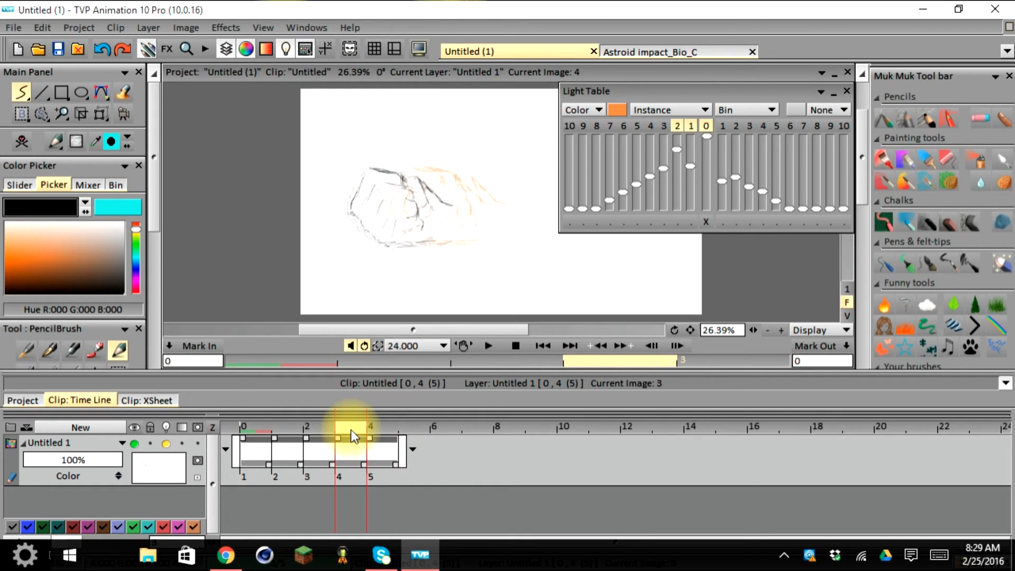
Go to image 2 and turn on next image 1 in the light table.
{"action": "left_click", "coordinate": [319, 432]}
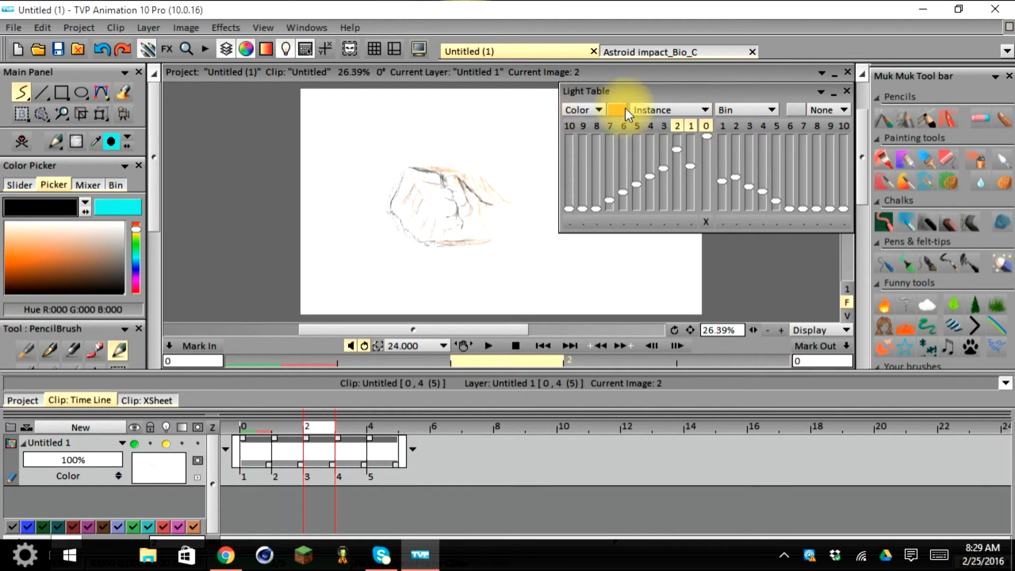
{"action": "left_click", "coordinate": [725, 128]}
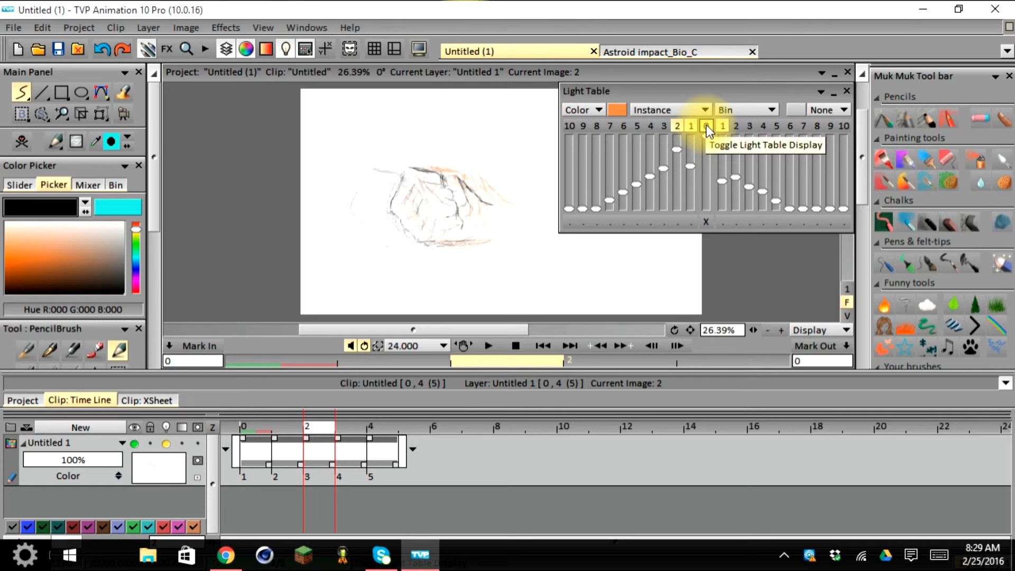
Toggle the light table display, try lower opacities for the current image, and return its opacity to full.
{"action": "left_click", "coordinate": [709, 140]}
{"action": "mouse_move", "coordinate": [709, 140]}
{"action": "left_mouse_down"}
{"action": "mouse_move", "coordinate": [705, 193]}
{"action": "mouse_move", "coordinate": [705, 161]}
{"action": "left_mouse_up"}
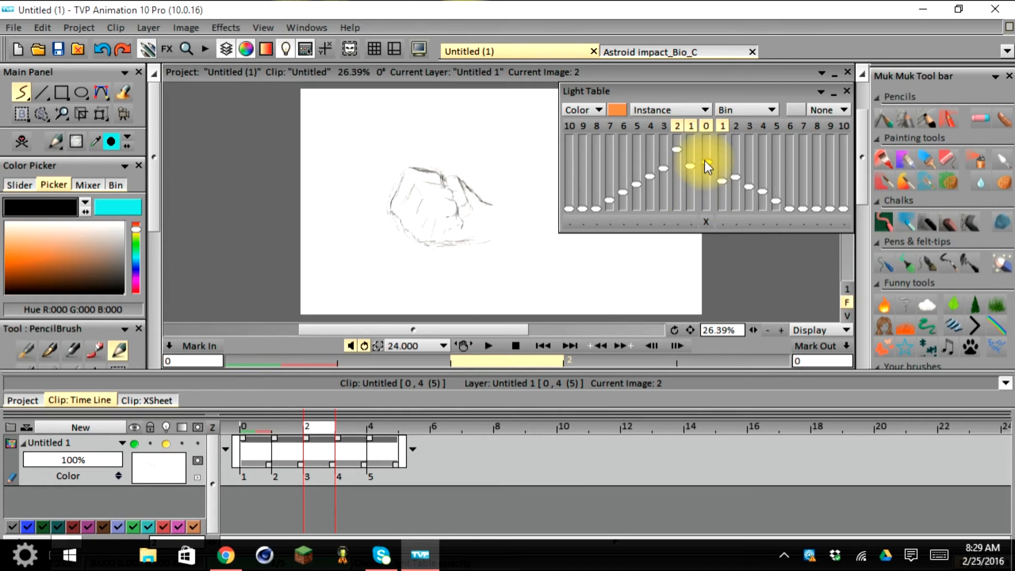
{"action": "left_click", "coordinate": [705, 125]}
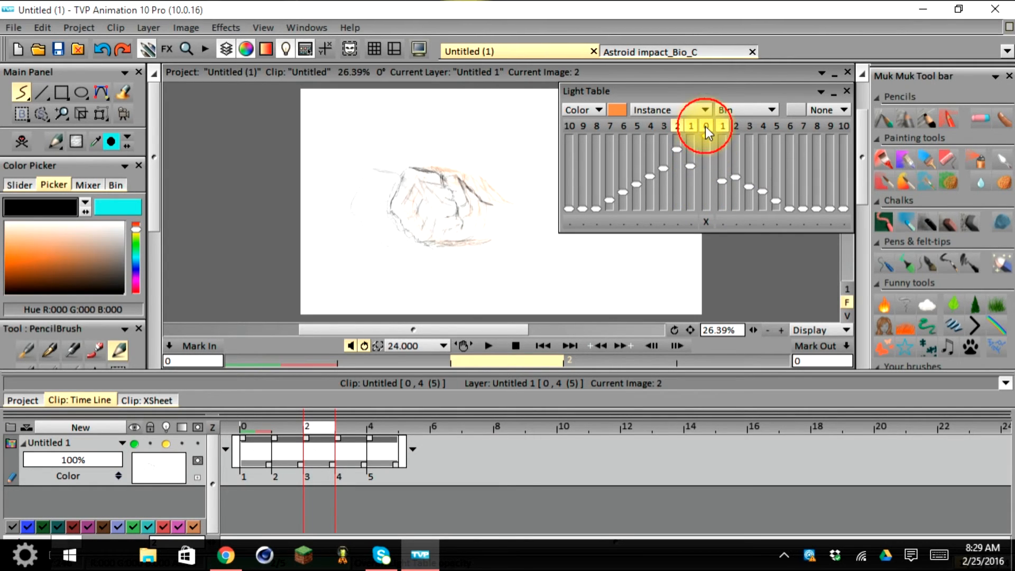
{"action": "left_click", "coordinate": [706, 158]}
{"action": "left_click_drag", "start_coordinate": [707, 160], "coordinate": [706, 187]}
{"action": "left_click_drag", "start_coordinate": [704, 191], "coordinate": [706, 133]}
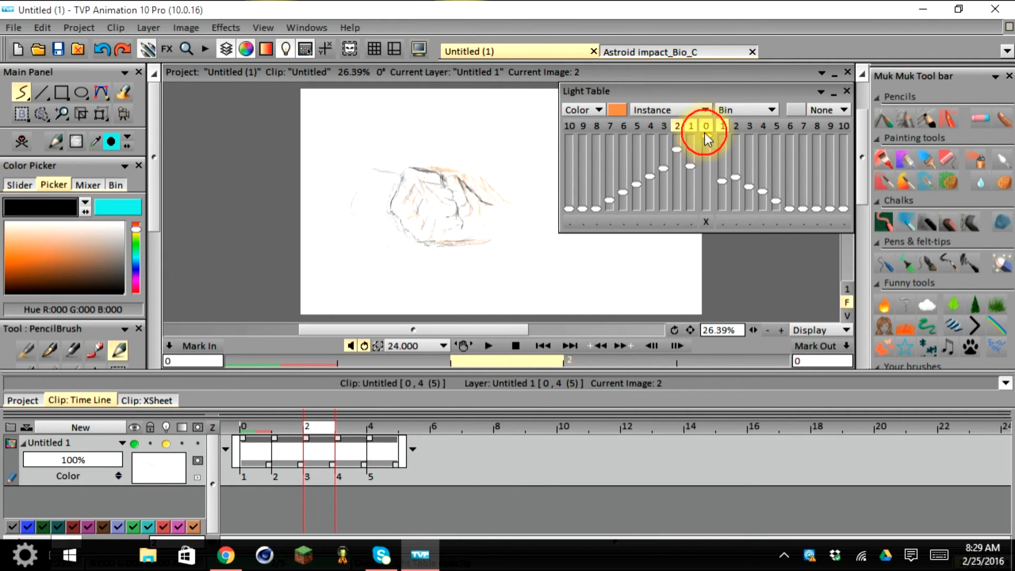
Try showing next images 2 through 10 in the light table, and switch them back off, keeping only next image 1.
{"action": "left_click", "coordinate": [735, 127]}
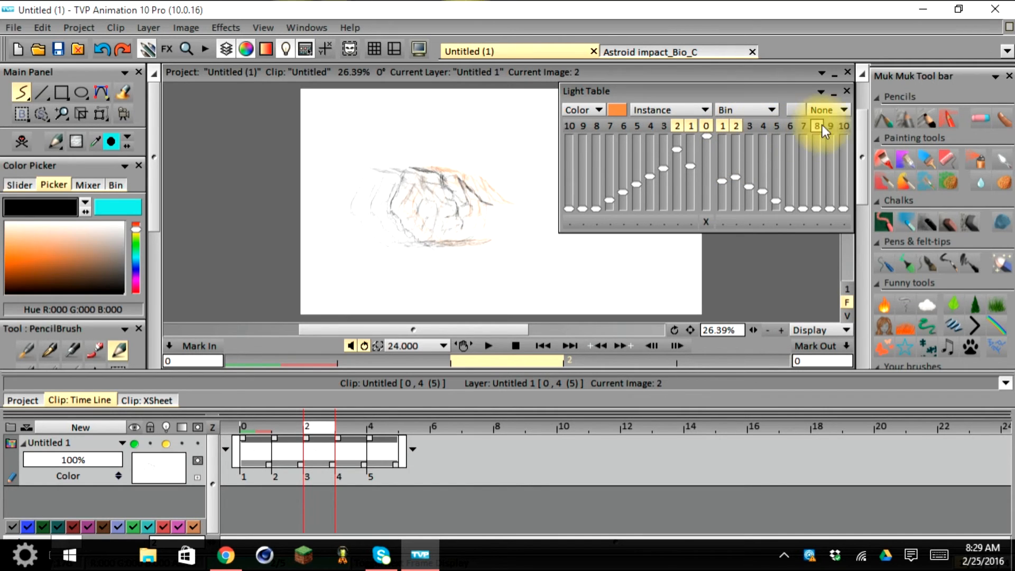
{"action": "left_click", "coordinate": [844, 126]}
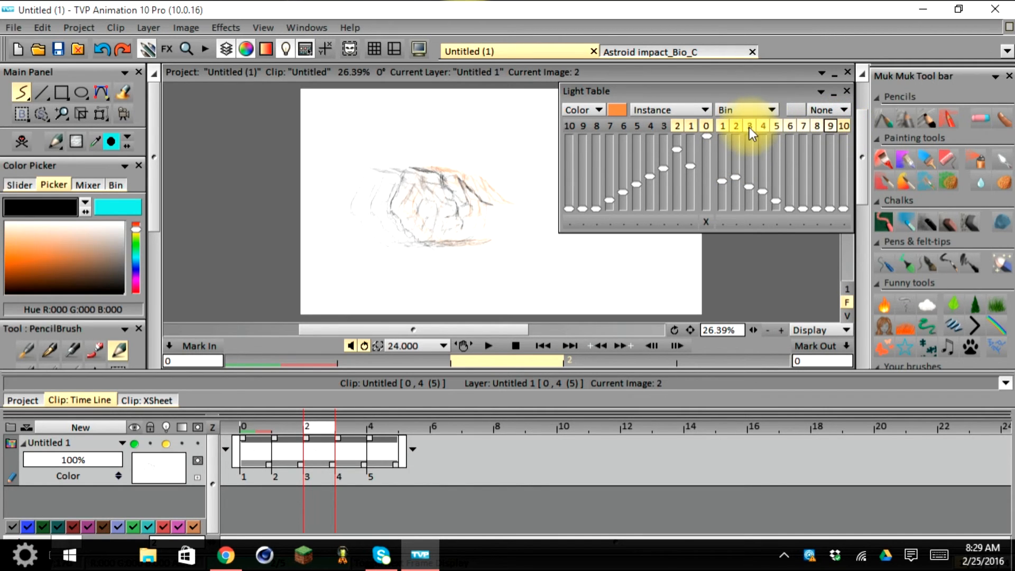
{"action": "left_click", "coordinate": [829, 126]}
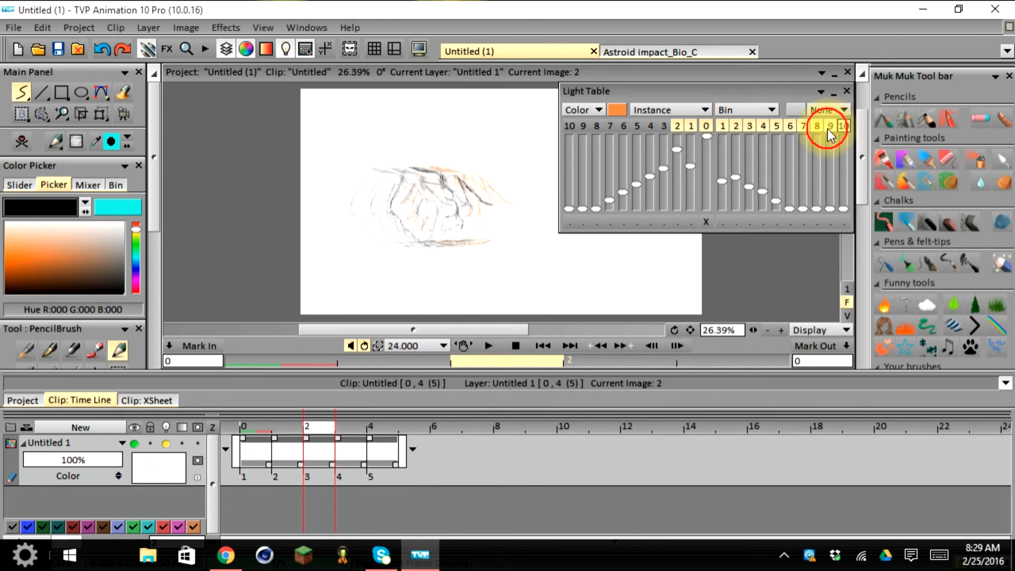
{"action": "left_click", "coordinate": [737, 130]}
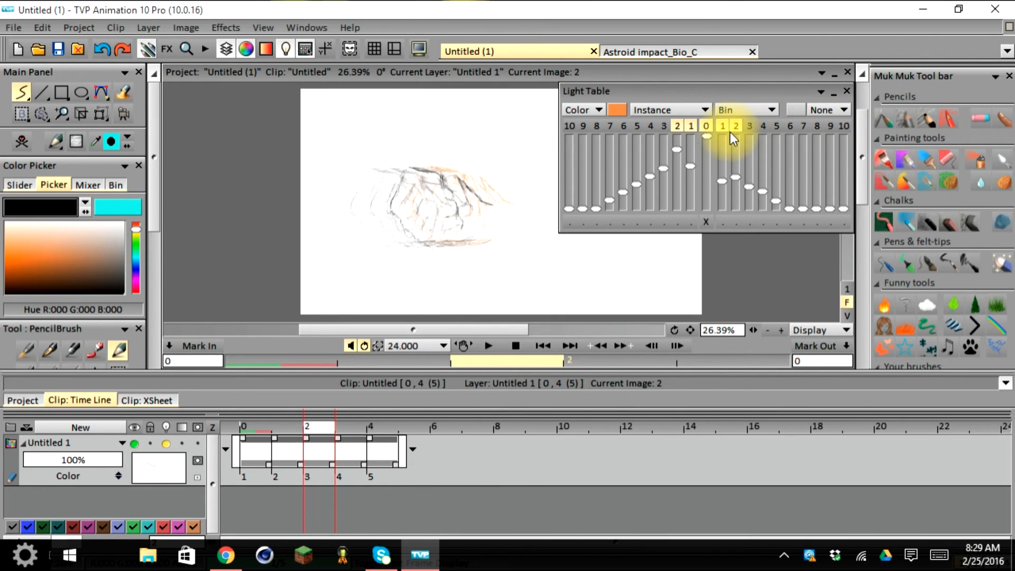
{"action": "left_click", "coordinate": [735, 128]}
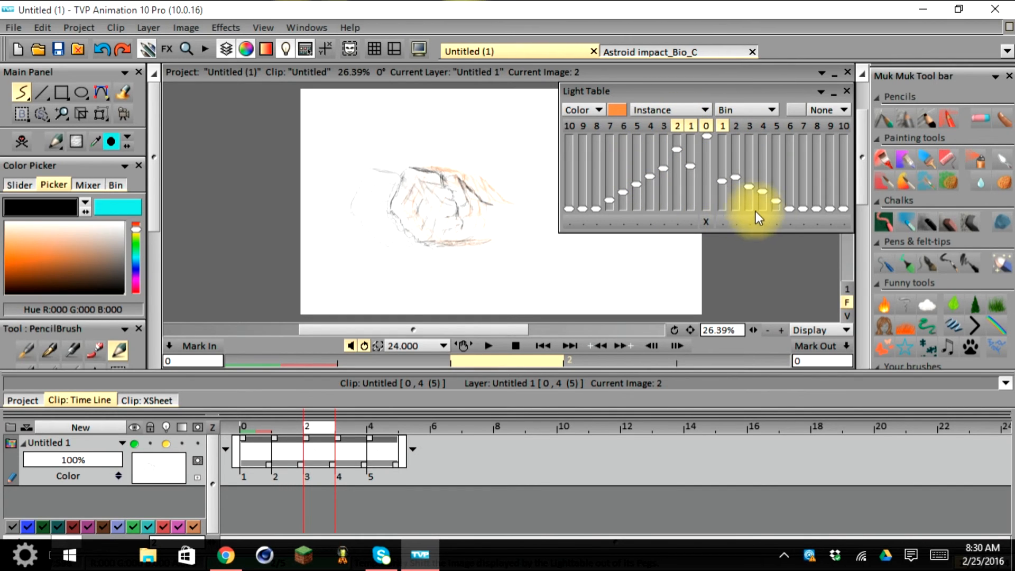
Move the Light Table panel lower over the canvas, then hide it and show it again.
{"action": "mouse_move", "coordinate": [712, 88]}
{"action": "left_mouse_down"}
{"action": "mouse_move", "coordinate": [536, 103]}
{"action": "mouse_move", "coordinate": [649, 163]}
{"action": "mouse_move", "coordinate": [652, 176]}
{"action": "left_mouse_up"}
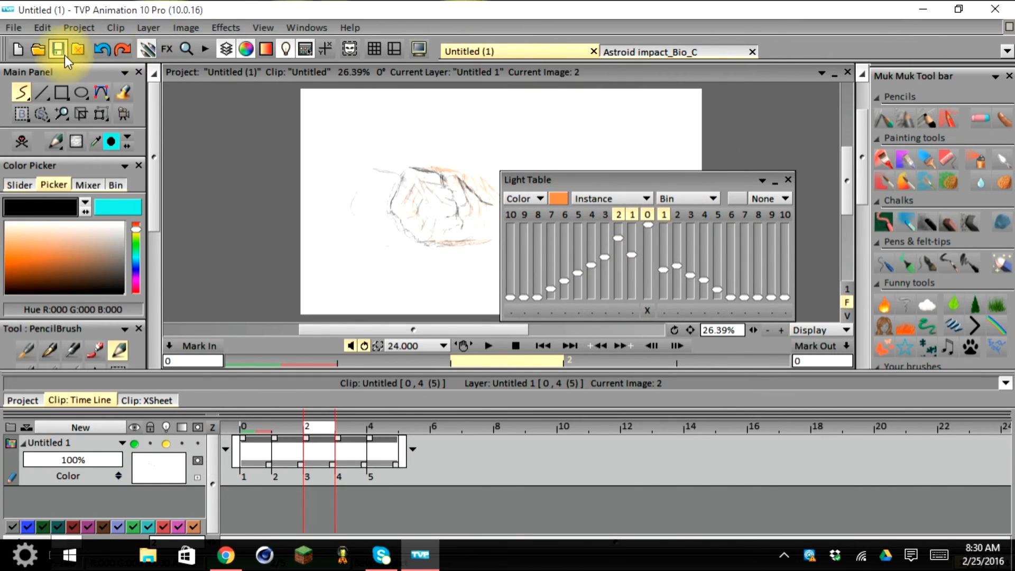
{"action": "left_click", "coordinate": [289, 50]}
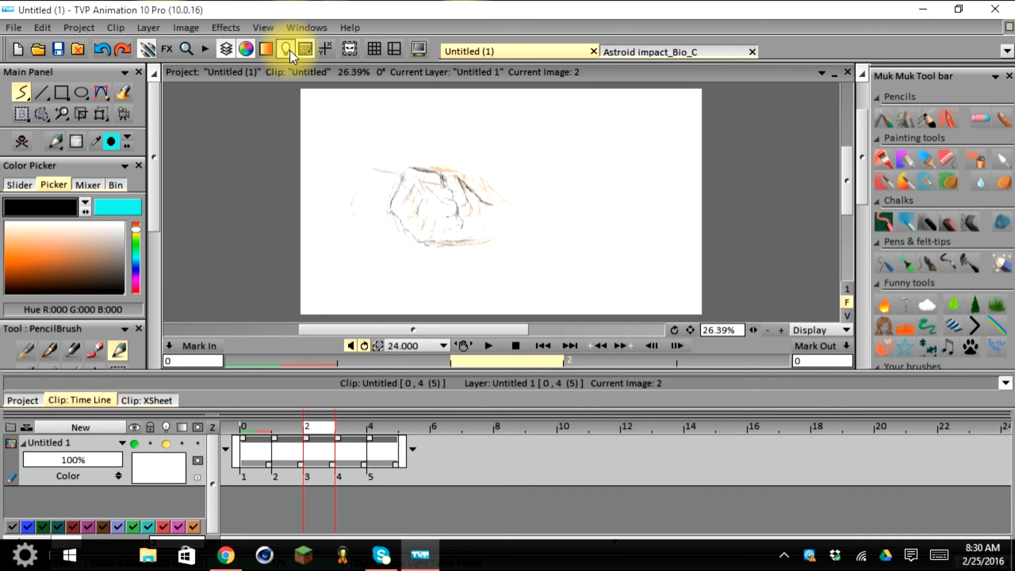
{"action": "left_click", "coordinate": [283, 51]}
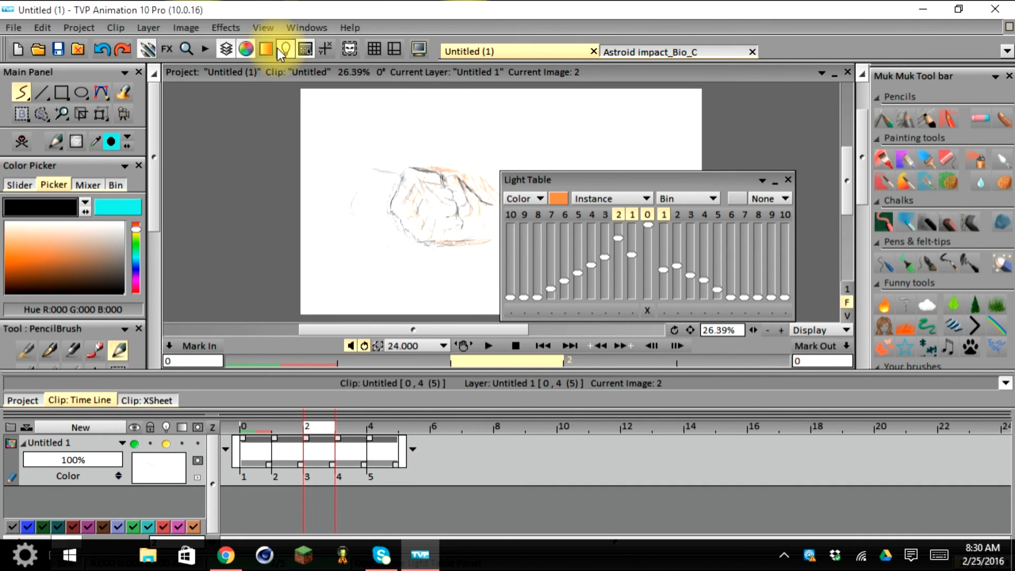
View the timeline's light table options for layers, close them, and move the Light Table panel down over the timeline.
{"action": "left_click", "coordinate": [166, 427]}
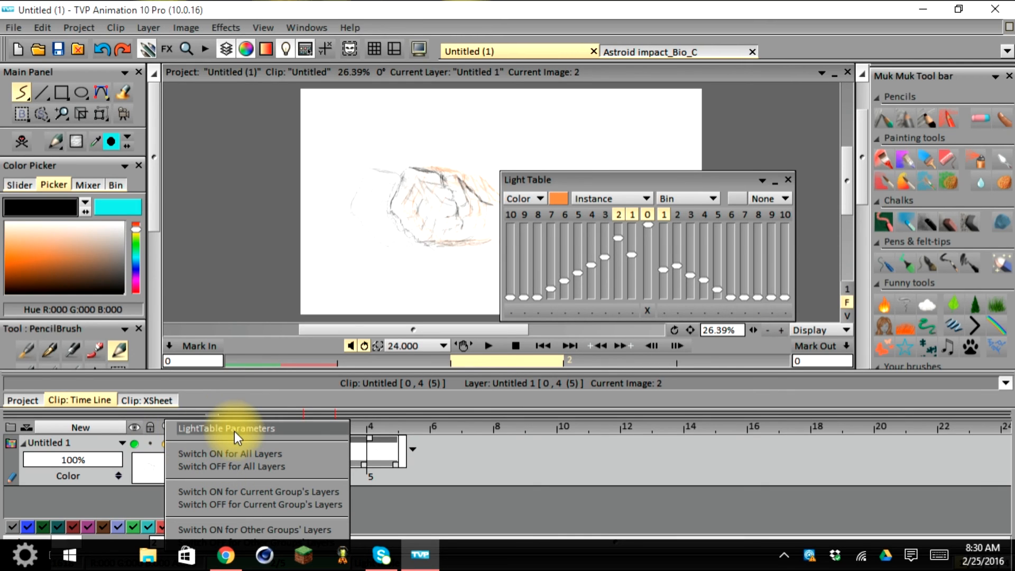
{"action": "left_click", "coordinate": [161, 426]}
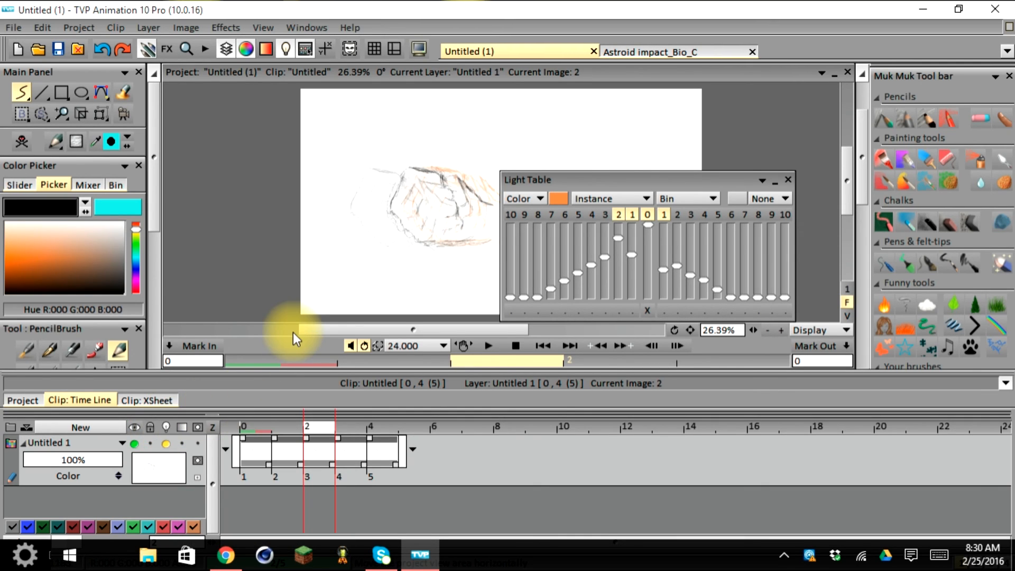
{"action": "left_click_drag", "start_coordinate": [653, 177], "coordinate": [515, 323]}
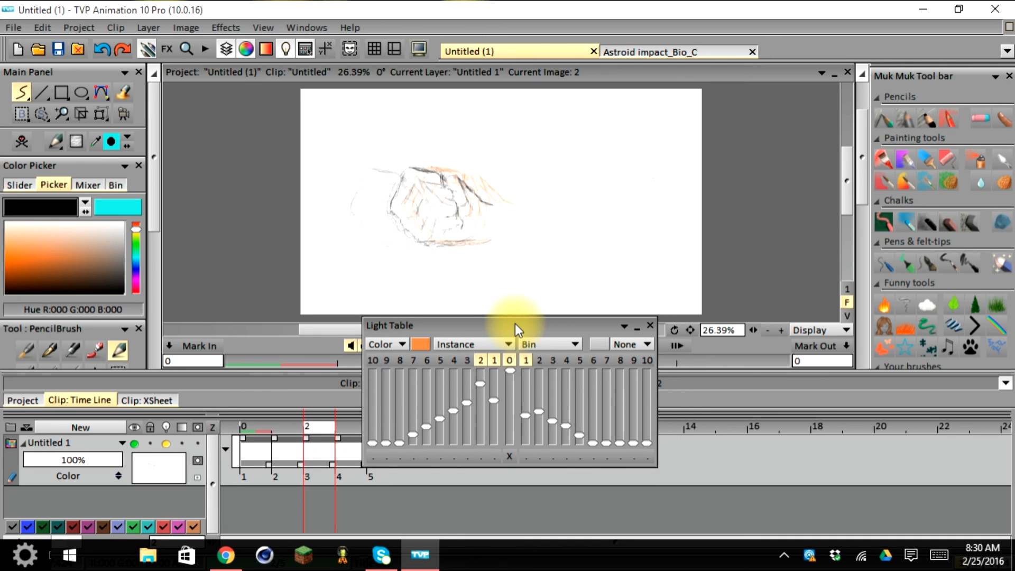